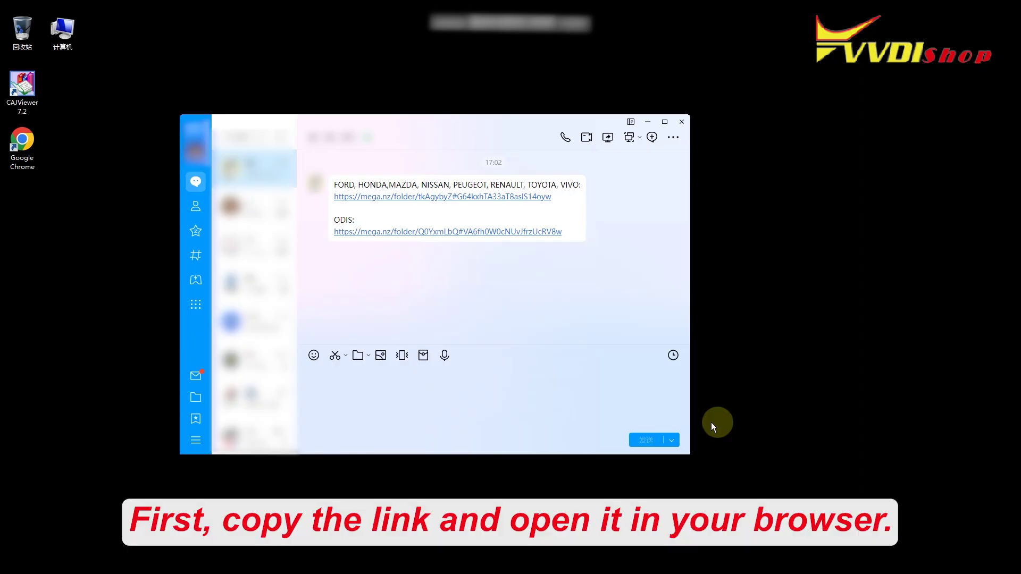
Step: Open the shared mega.nz folder link from the QQ chat in the browser
{"action": "left_click", "coordinate": [367, 197]}
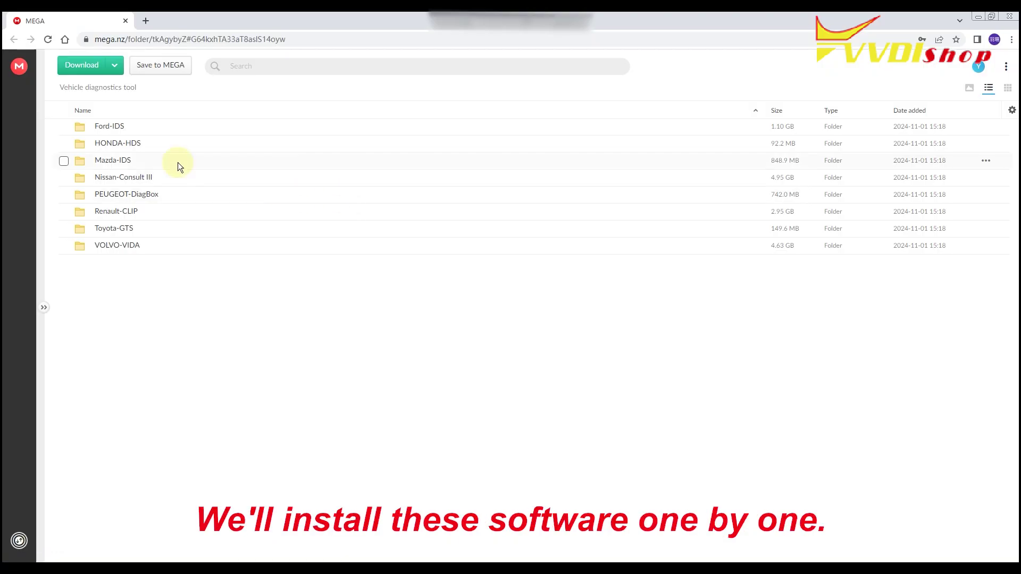
Step: Download all six Ford-IDS files and launch the IDS-130.01_full installer with admin approval
{"action": "double_click", "coordinate": [98, 128]}
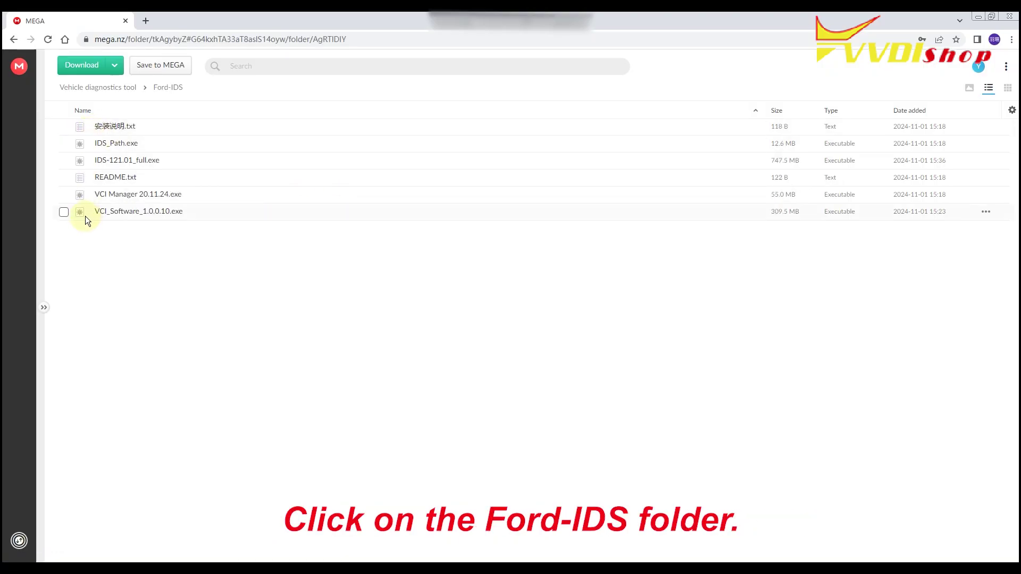
{"action": "left_click", "coordinate": [64, 144]}
{"action": "left_click", "coordinate": [63, 161]}
{"action": "left_click", "coordinate": [64, 177]}
{"action": "left_click", "coordinate": [64, 195]}
{"action": "left_click", "coordinate": [64, 212]}
{"action": "left_click", "coordinate": [88, 72]}
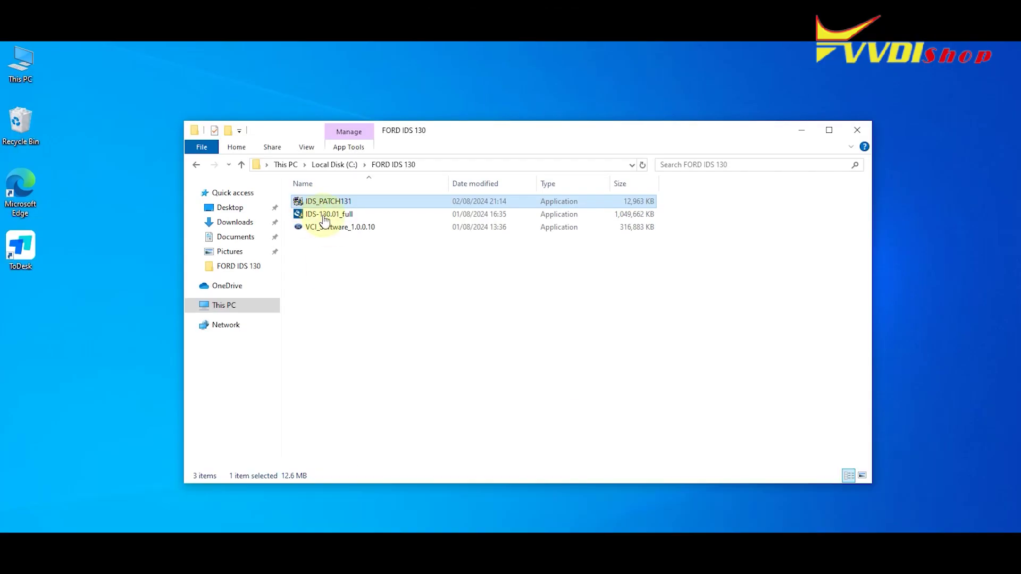
{"action": "double_click", "coordinate": [326, 215]}
{"action": "left_click", "coordinate": [501, 398]}
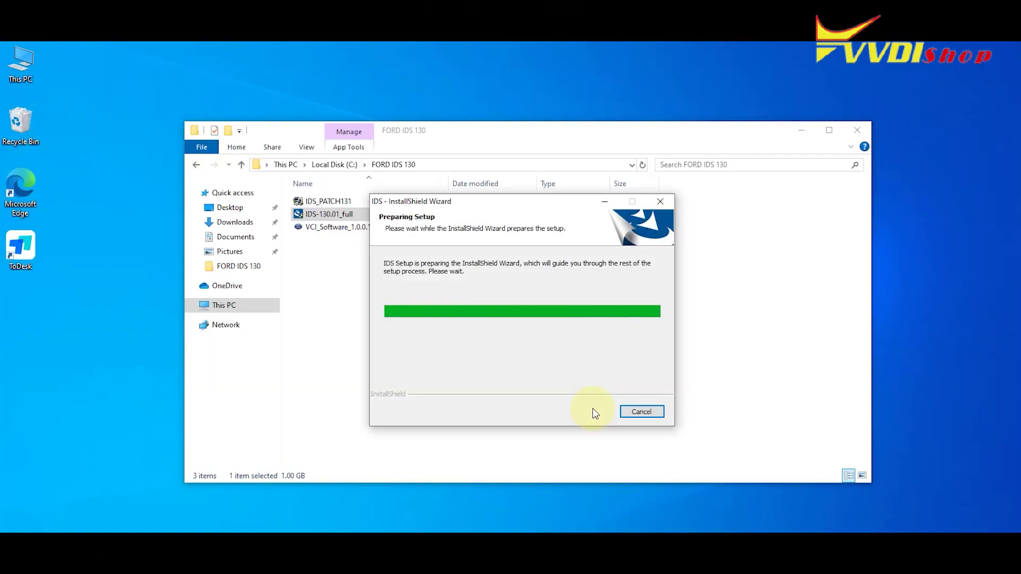
Step: Install IDS 130.01 to drive C, accepting the licence, then finish and restart
{"action": "left_click", "coordinate": [589, 412]}
{"action": "left_click", "coordinate": [604, 415]}
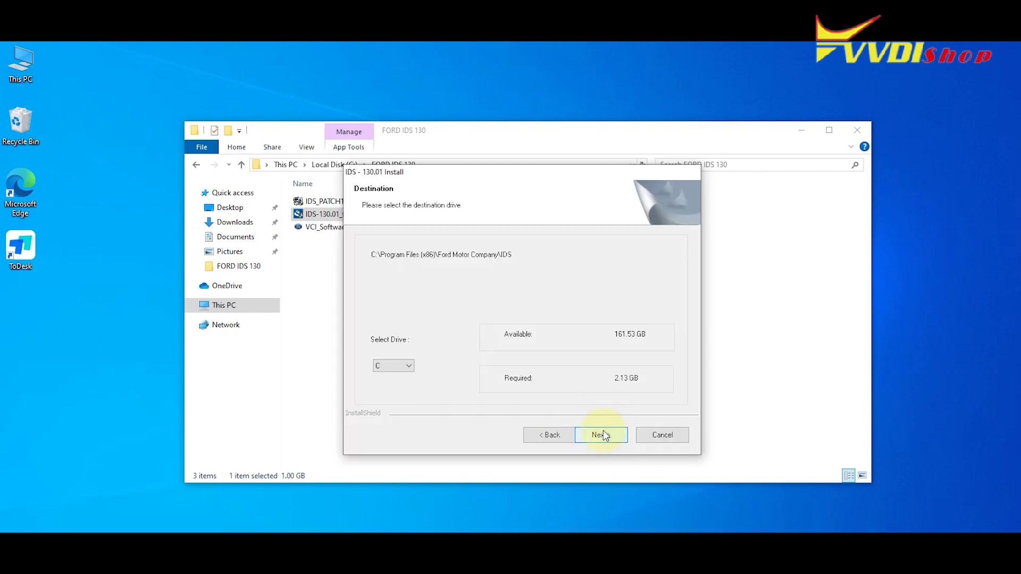
{"action": "left_click", "coordinate": [598, 414]}
{"action": "left_click", "coordinate": [595, 413]}
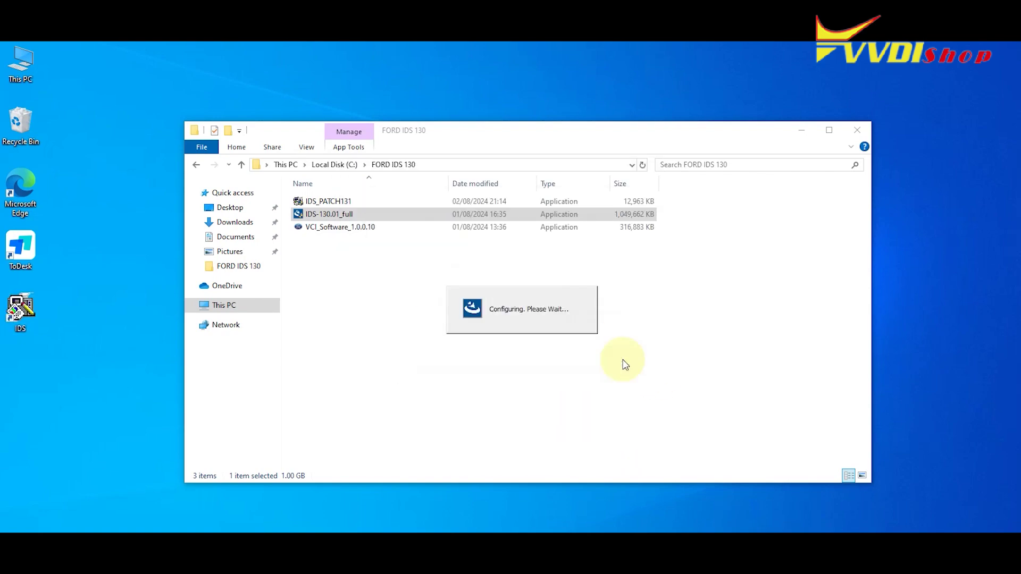
{"action": "left_click", "coordinate": [599, 432]}
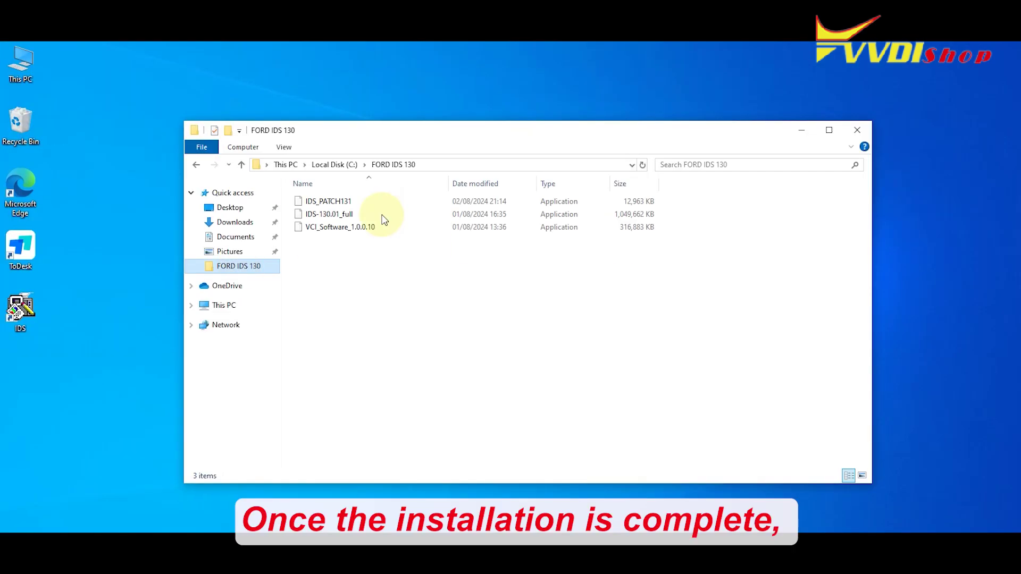
Step: Use the IDS_PATCH131 file's context menu, then run the VCI Software 1.0.0.10 setup
{"action": "right_click", "coordinate": [340, 202]}
{"action": "left_click", "coordinate": [301, 270]}
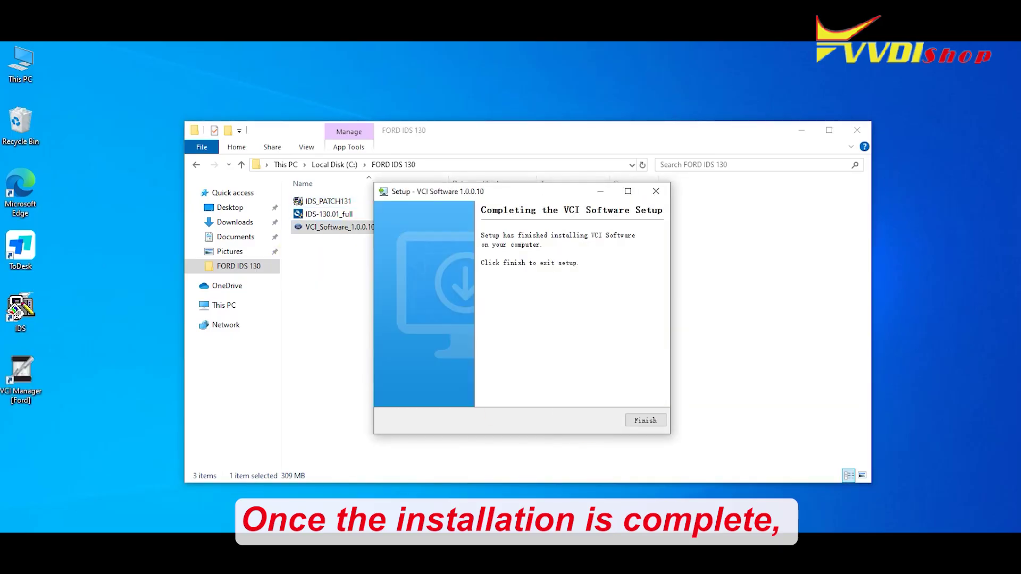
{"action": "left_click", "coordinate": [643, 421]}
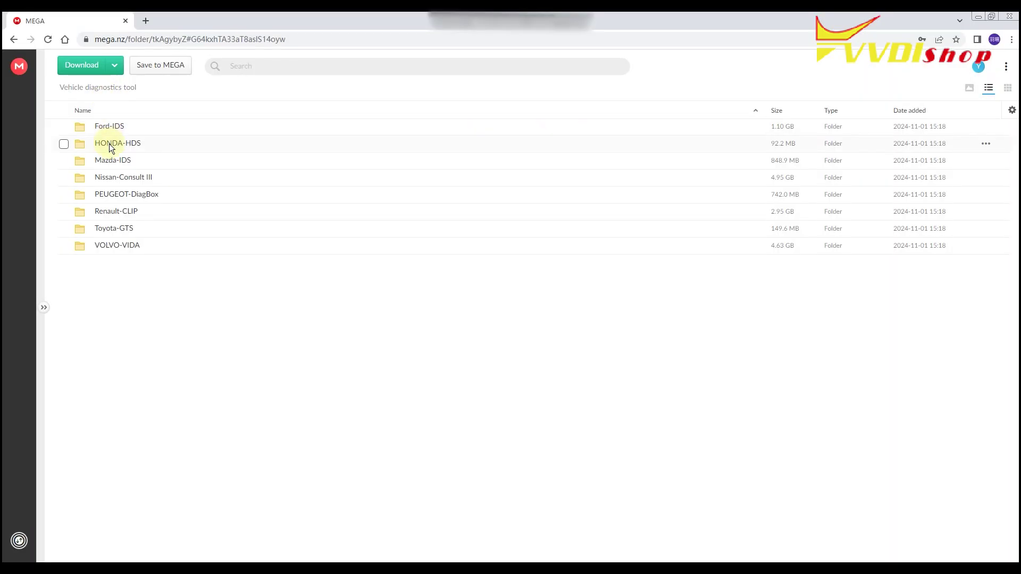
Step: Select all three HONDA-HDS files including hds_3.102.rar and README.txt, then launch HDS setup
{"action": "double_click", "coordinate": [110, 143]}
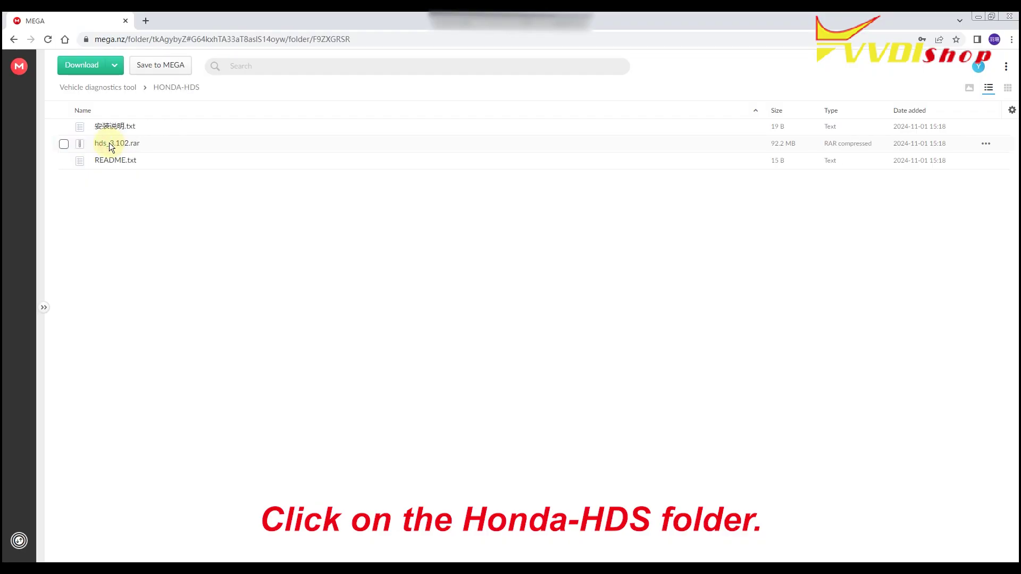
{"action": "left_click", "coordinate": [64, 127]}
{"action": "left_click", "coordinate": [63, 144]}
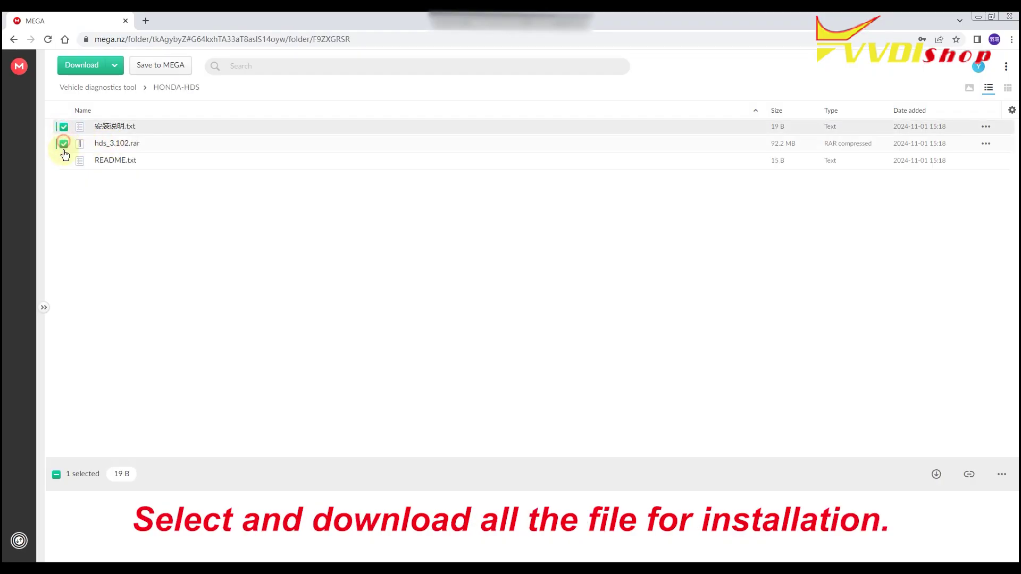
{"action": "left_click", "coordinate": [64, 160]}
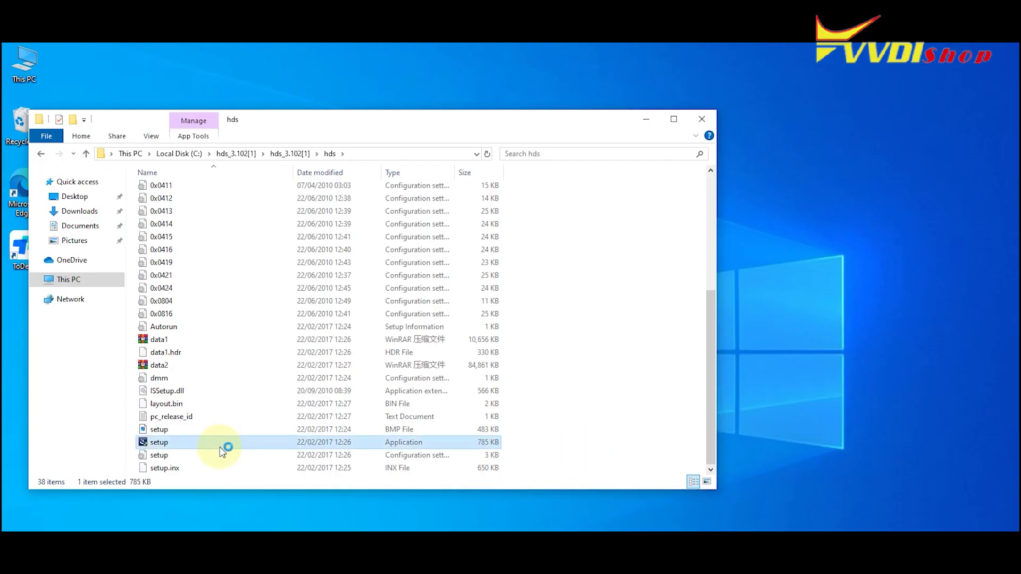
{"action": "double_click", "coordinate": [223, 444]}
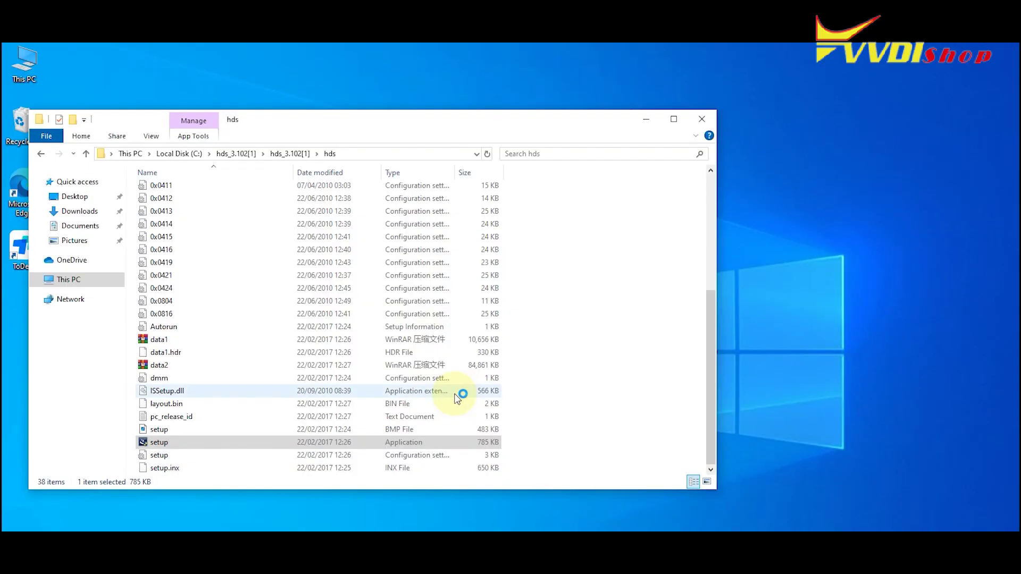
Step: Install Honda HDS accepting the licence, default destination and dealer number
{"action": "left_click", "coordinate": [592, 411]}
{"action": "left_click", "coordinate": [590, 412]}
{"action": "left_click", "coordinate": [592, 412]}
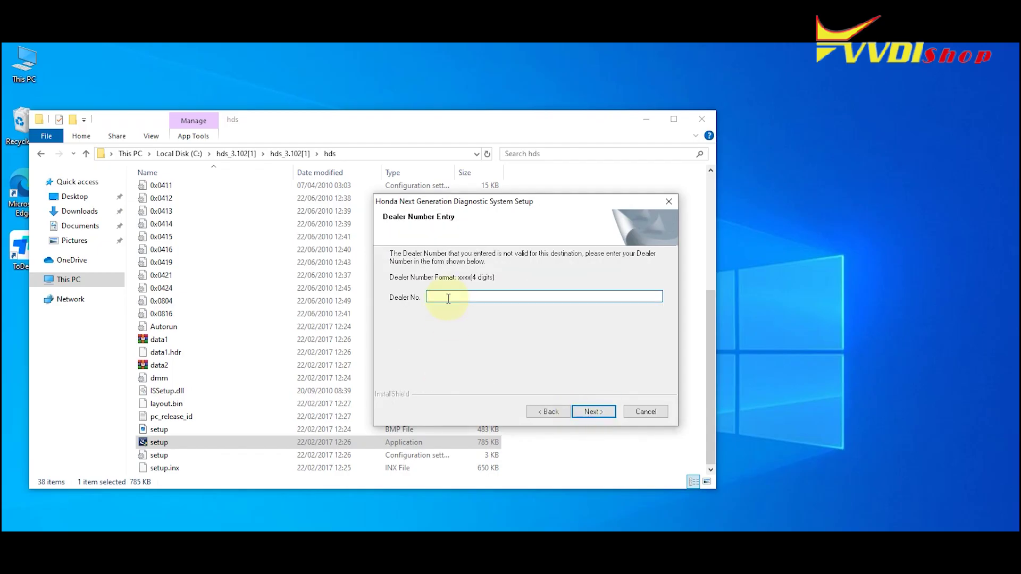
{"action": "left_click", "coordinate": [592, 411]}
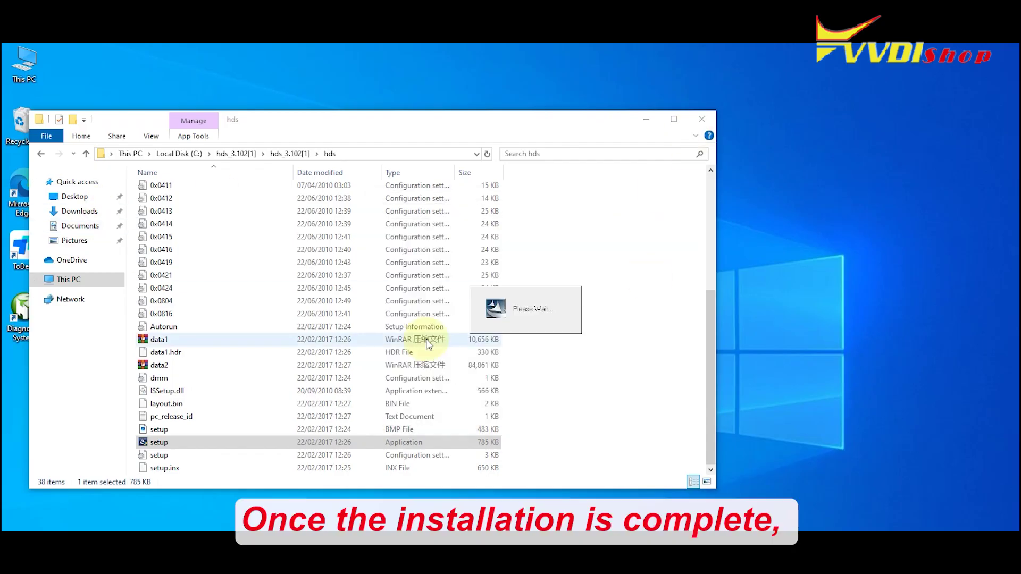
{"action": "left_click", "coordinate": [586, 413]}
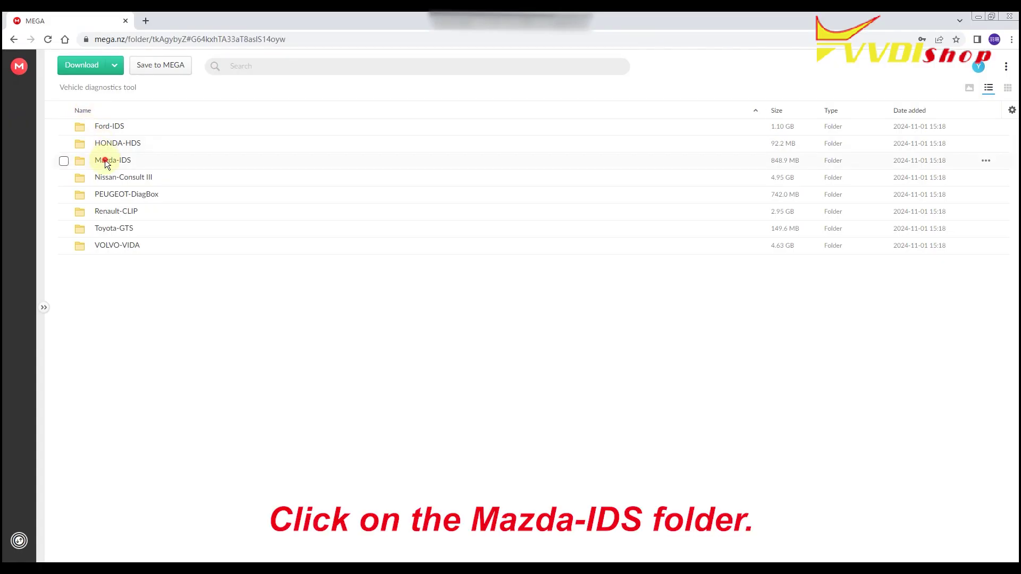
Step: Select all five Mazda-IDS files, including IDS_Path.exe, README.txt and VCI Manager
{"action": "double_click", "coordinate": [104, 159]}
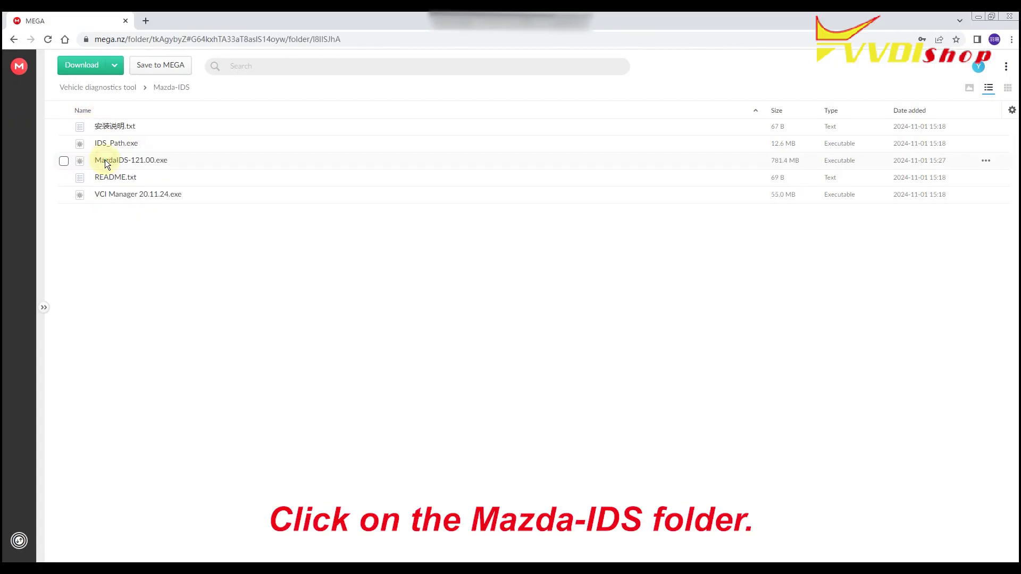
{"action": "left_click", "coordinate": [64, 127]}
{"action": "left_click", "coordinate": [64, 143]}
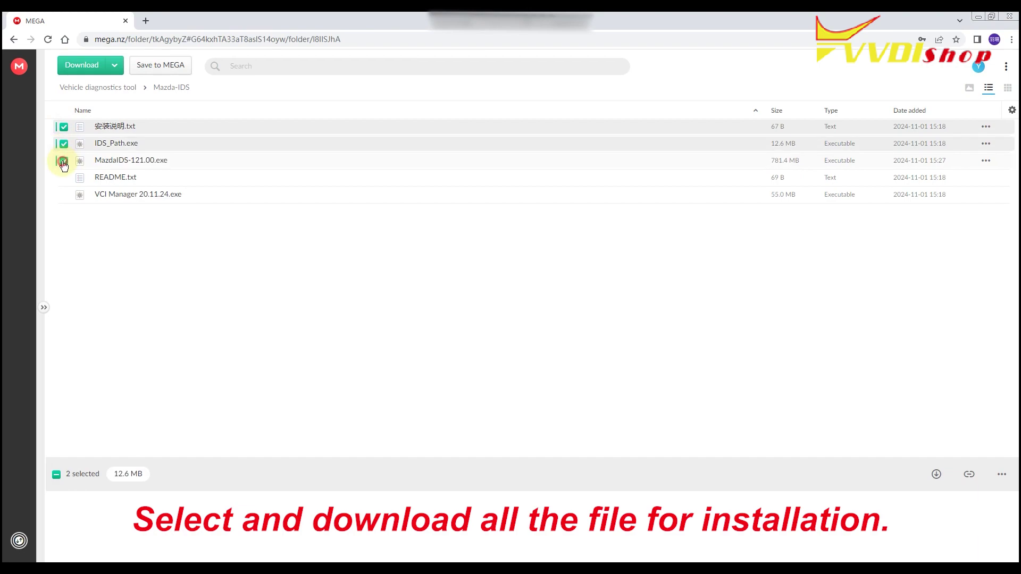
{"action": "left_click", "coordinate": [64, 160]}
{"action": "left_click", "coordinate": [63, 177]}
{"action": "left_click", "coordinate": [63, 196]}
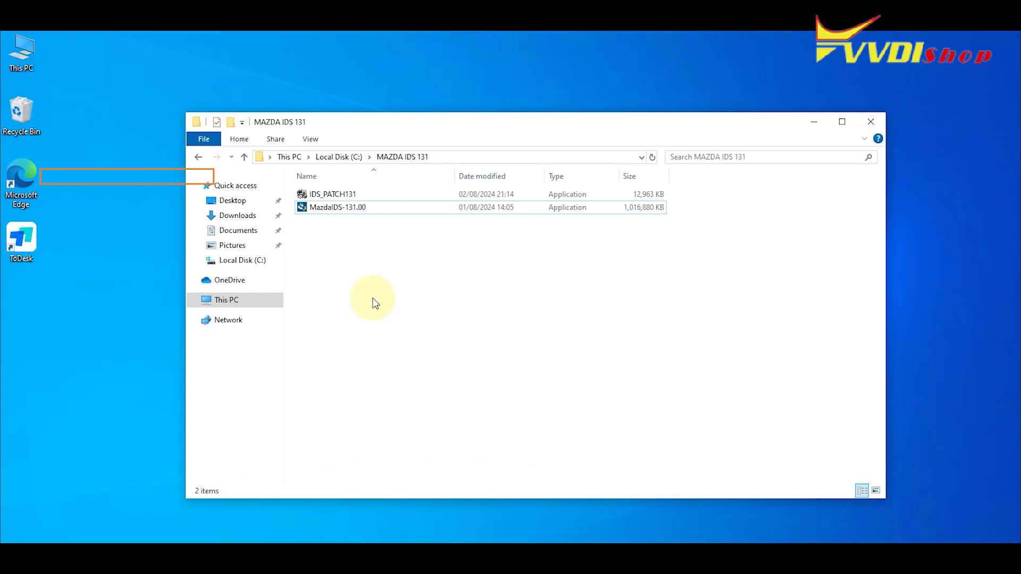
Step: Launch the MazdaIDS-131.00 installer as administrator with English (United States) as setup language
{"action": "left_click", "coordinate": [346, 208]}
{"action": "double_click", "coordinate": [346, 208]}
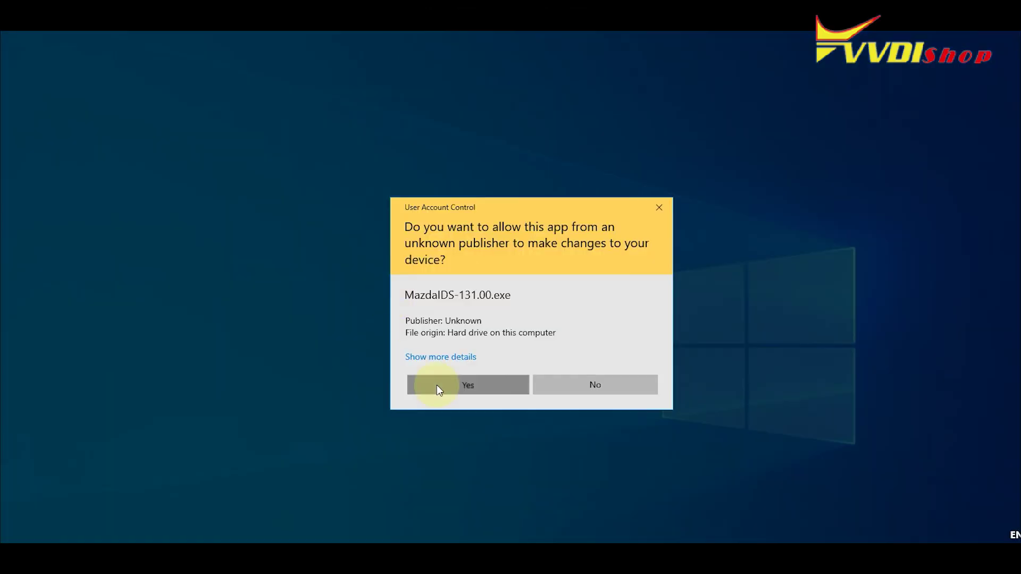
{"action": "left_click", "coordinate": [436, 390]}
{"action": "left_click", "coordinate": [588, 406]}
Step: Install Mazda IDS 131, accepting the licence and default destination
{"action": "key", "text": "Return"}
{"action": "left_click", "coordinate": [598, 406]}
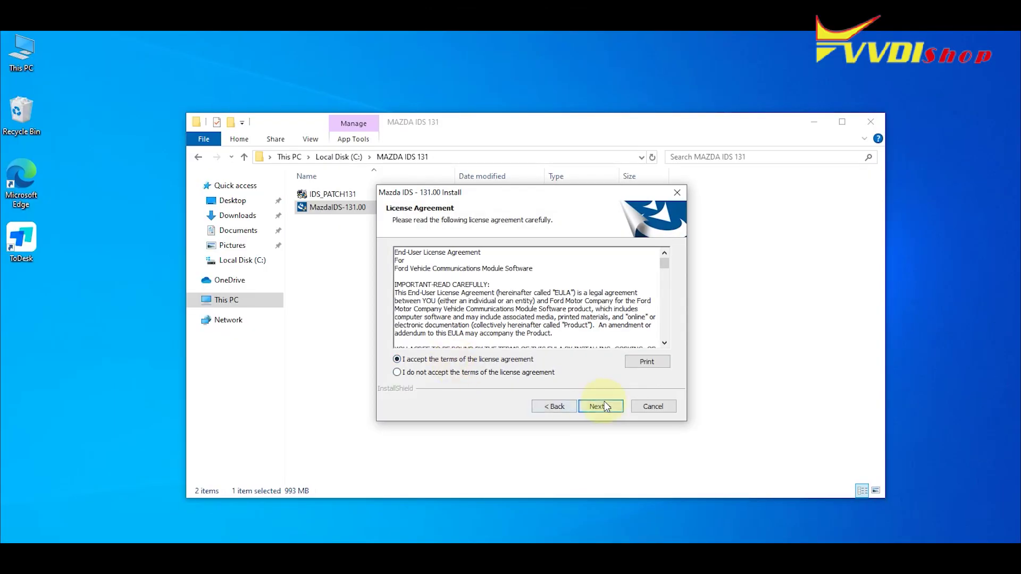
{"action": "left_click", "coordinate": [597, 405]}
{"action": "left_click", "coordinate": [597, 429]}
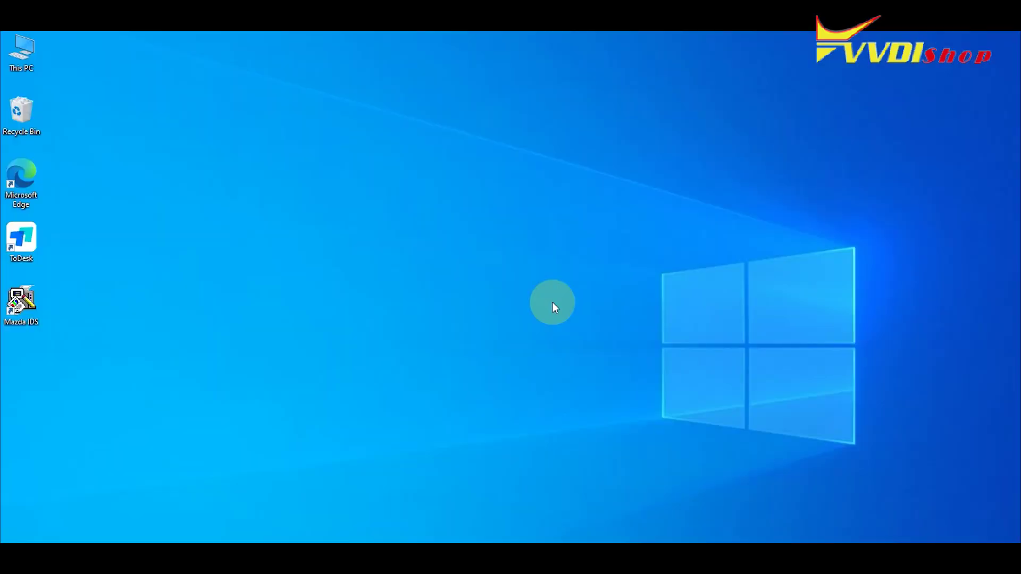
Step: Put a desktop shortcut to IDS_PATCH131 from C:\MAZDA IDS 131
{"action": "double_click", "coordinate": [21, 52]}
{"action": "double_click", "coordinate": [367, 343]}
{"action": "left_click", "coordinate": [360, 222]}
{"action": "double_click", "coordinate": [359, 221]}
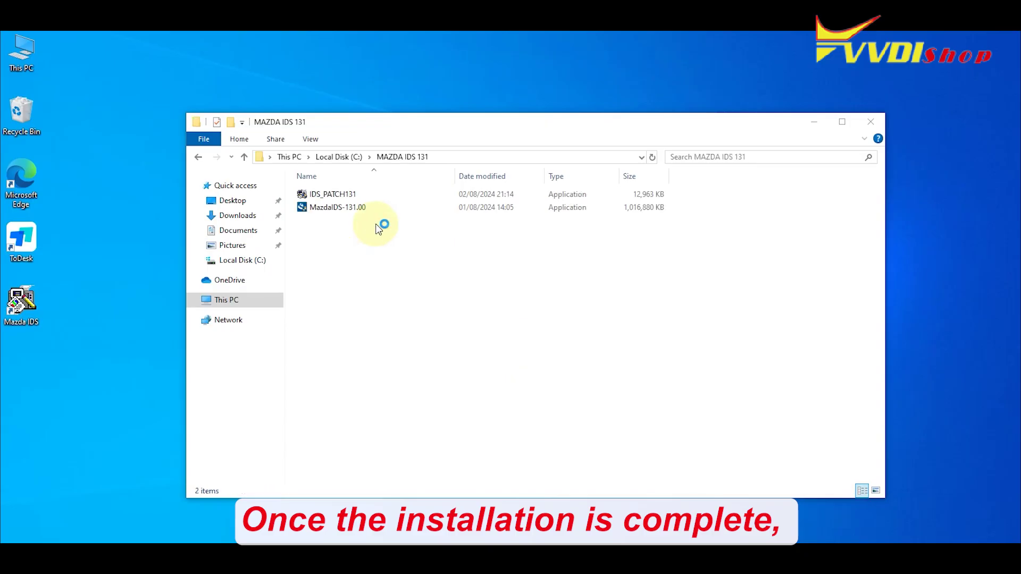
{"action": "left_click", "coordinate": [353, 195]}
{"action": "right_click", "coordinate": [346, 194]}
{"action": "left_click", "coordinate": [171, 383]}
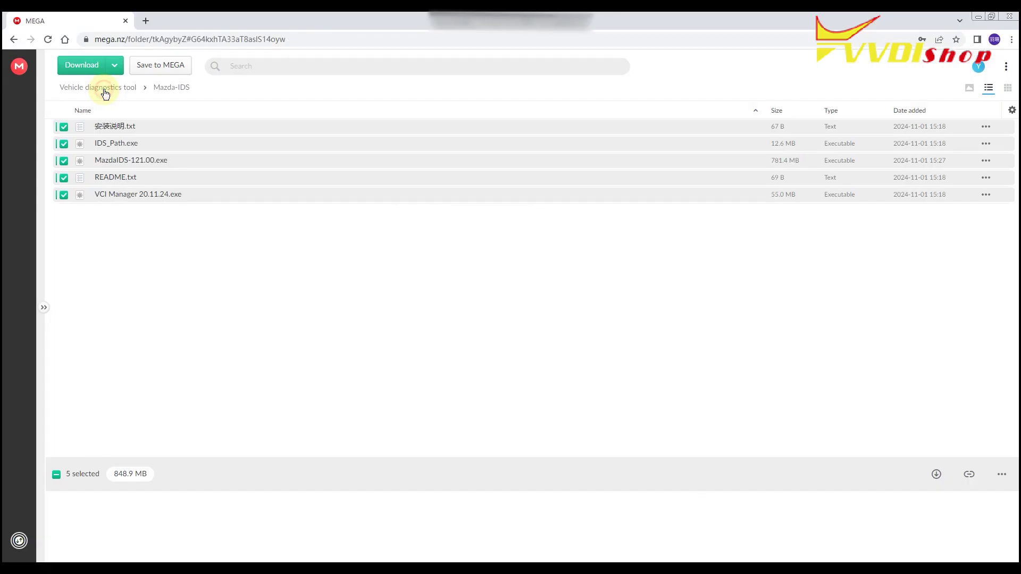
Step: In MEGA's Nissan-Consult III folder, select Nissan.part1, part2 and part3.rar
{"action": "left_click", "coordinate": [101, 87]}
{"action": "double_click", "coordinate": [112, 180]}
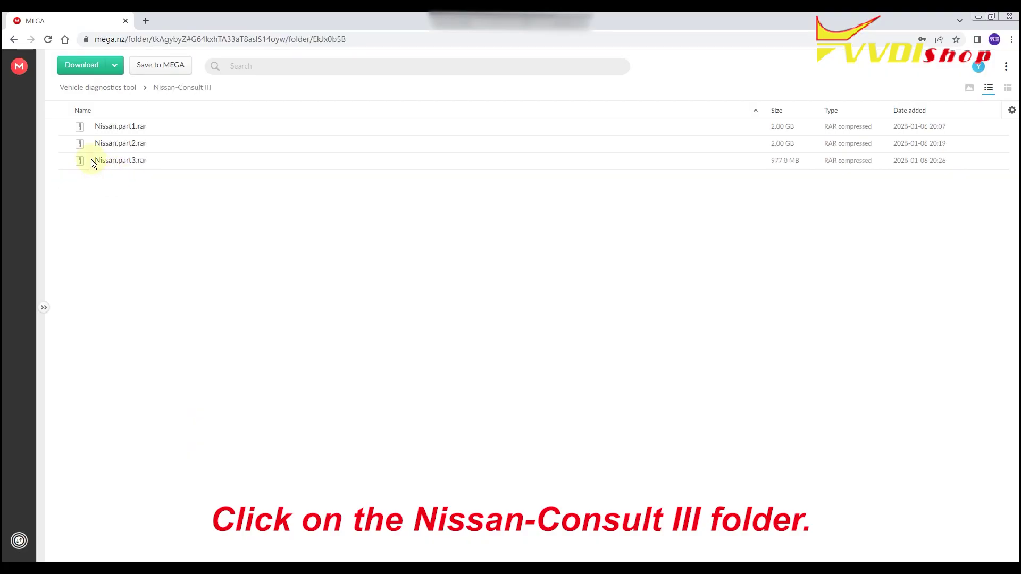
{"action": "left_click", "coordinate": [65, 128]}
{"action": "left_click", "coordinate": [64, 143]}
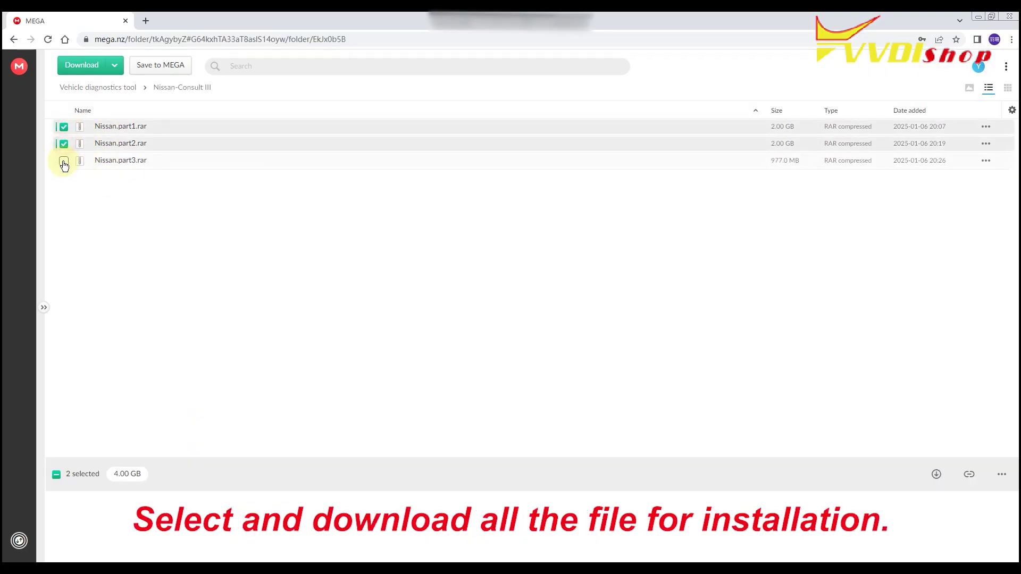
{"action": "left_click", "coordinate": [63, 161]}
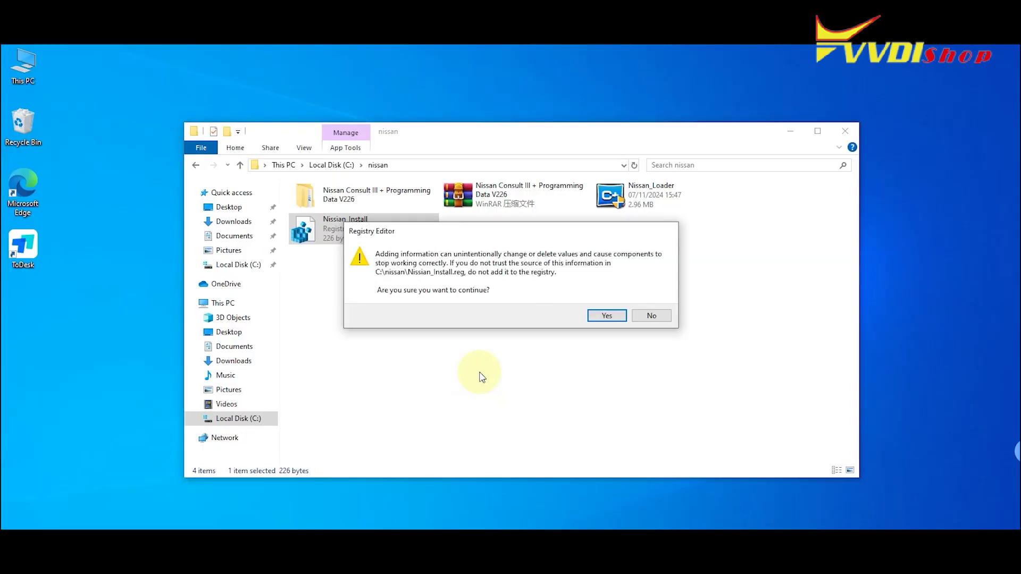
Step: Add the Nissan_Install registry entries, then launch the Consult-III plus setup
{"action": "left_click", "coordinate": [601, 314]}
{"action": "left_click", "coordinate": [651, 303]}
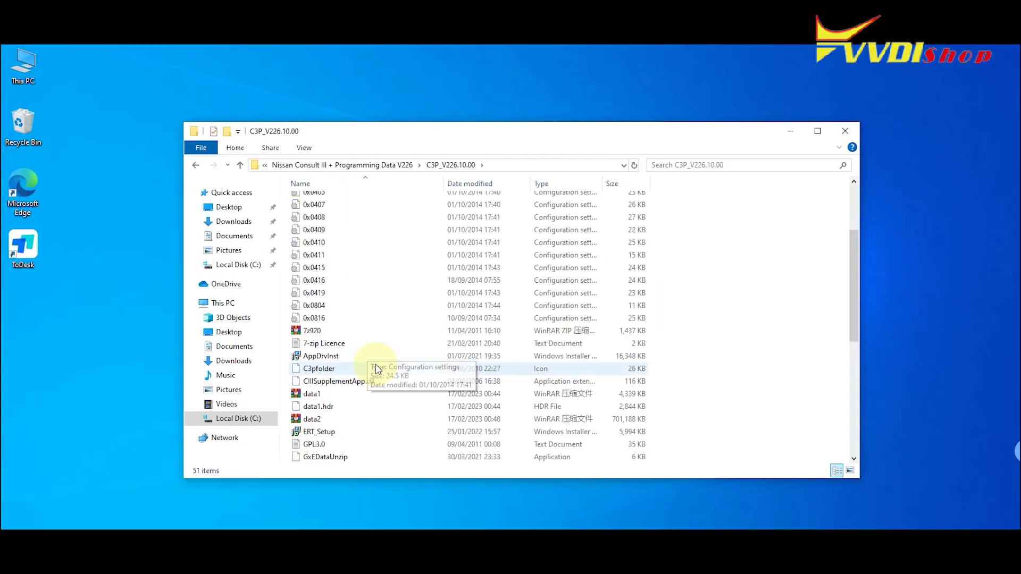
{"action": "scroll", "coordinate": [376, 368], "scroll_direction": "down", "scroll_amount": 5}
{"action": "double_click", "coordinate": [314, 346]}
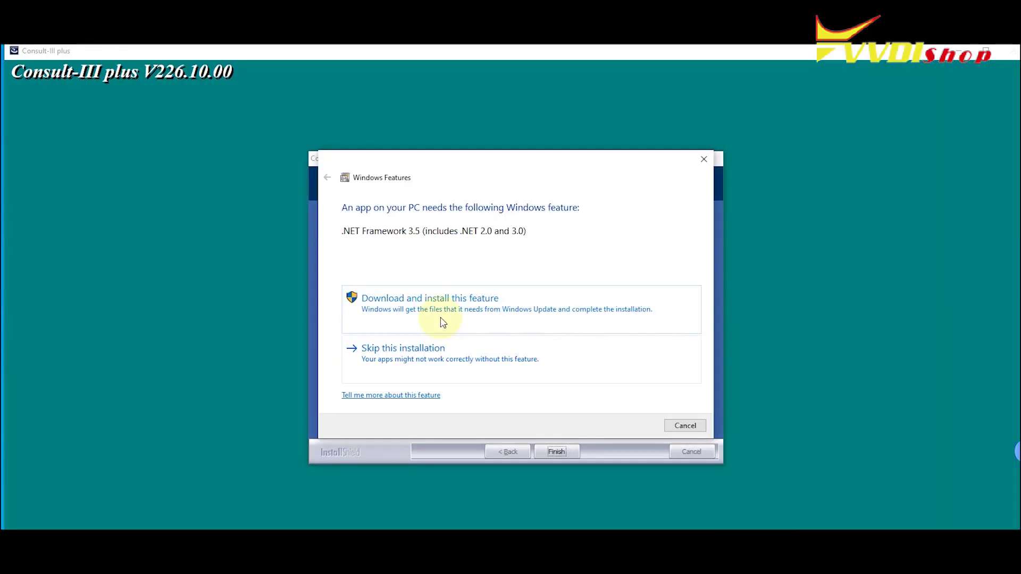
Step: Install the required Windows feature and run Consult-III plus setup with licence, region and default options
{"action": "left_click", "coordinate": [443, 323]}
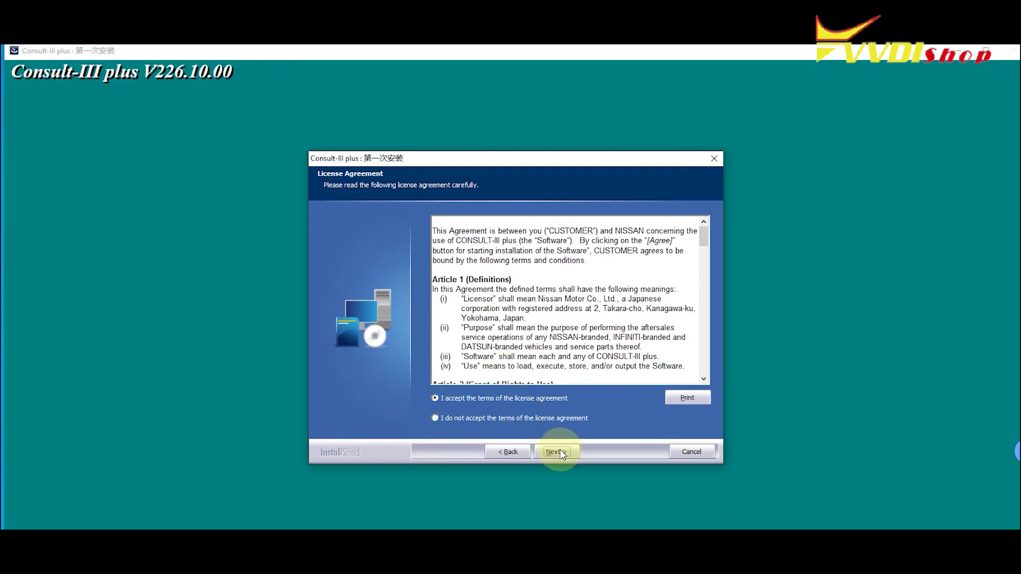
{"action": "left_click", "coordinate": [560, 451]}
{"action": "left_click", "coordinate": [547, 451]}
{"action": "left_click", "coordinate": [548, 451]}
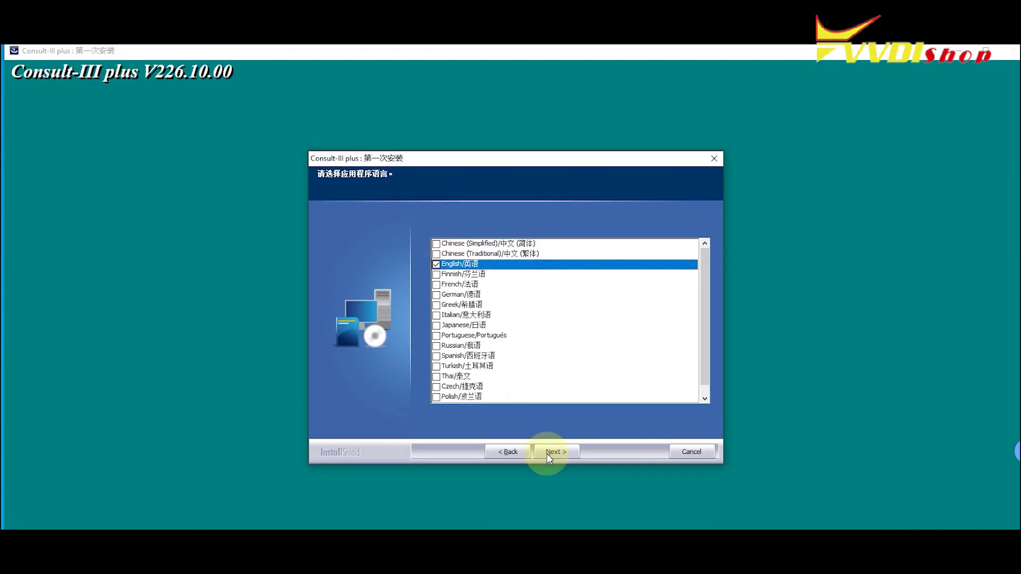
{"action": "left_click", "coordinate": [547, 451]}
{"action": "left_click", "coordinate": [547, 451]}
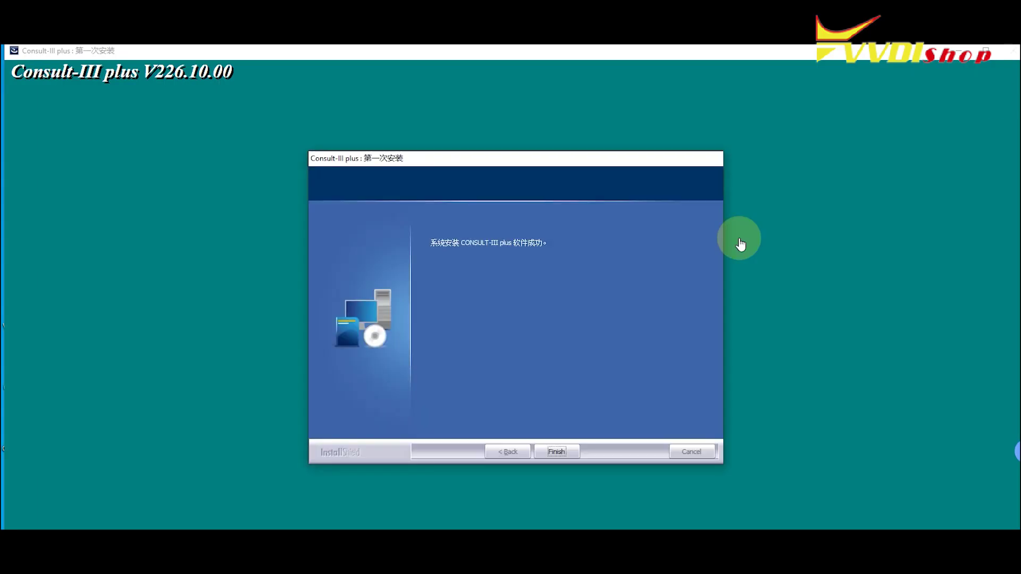
{"action": "double_click", "coordinate": [311, 418]}
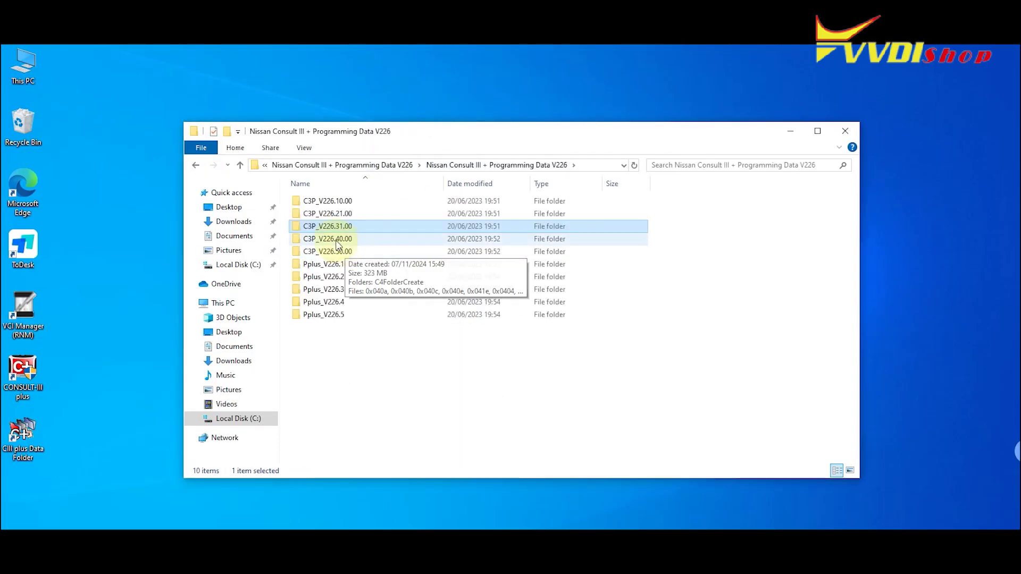
Step: Install the programming data from both C3P folders
{"action": "double_click", "coordinate": [326, 246]}
{"action": "double_click", "coordinate": [326, 422]}
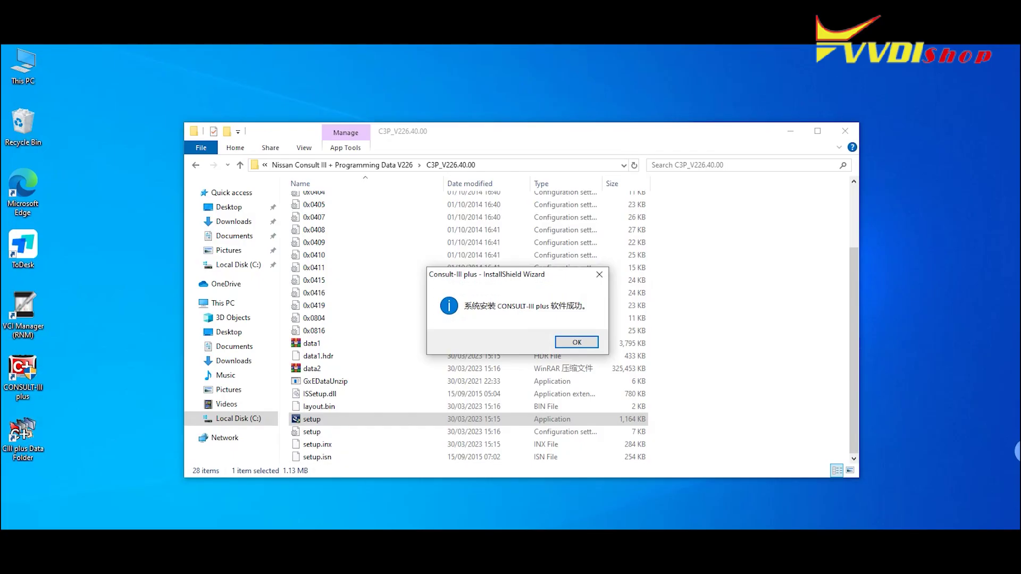
{"action": "left_click", "coordinate": [576, 342]}
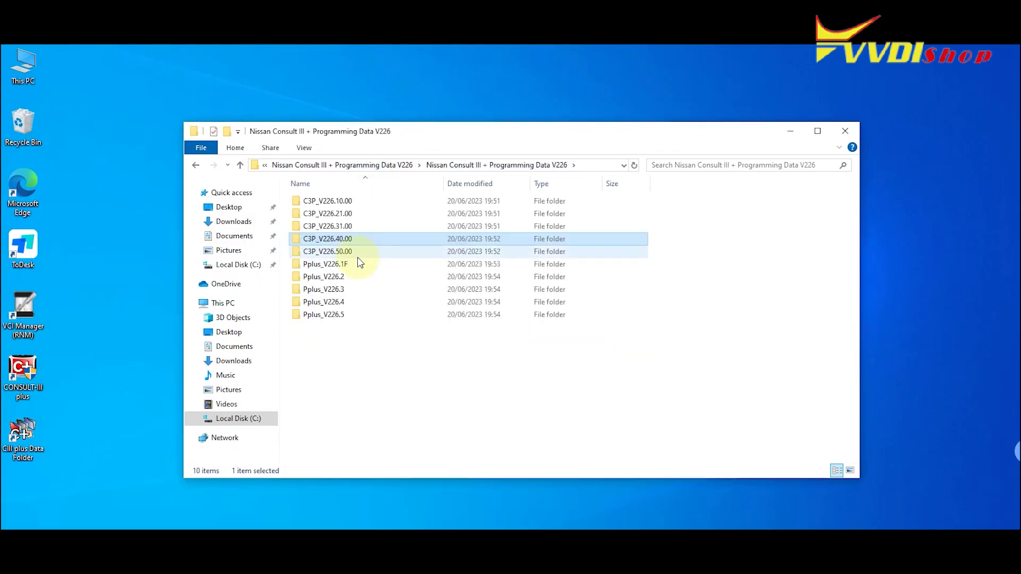
{"action": "double_click", "coordinate": [358, 262]}
{"action": "left_click", "coordinate": [311, 419]}
{"action": "double_click", "coordinate": [312, 420]}
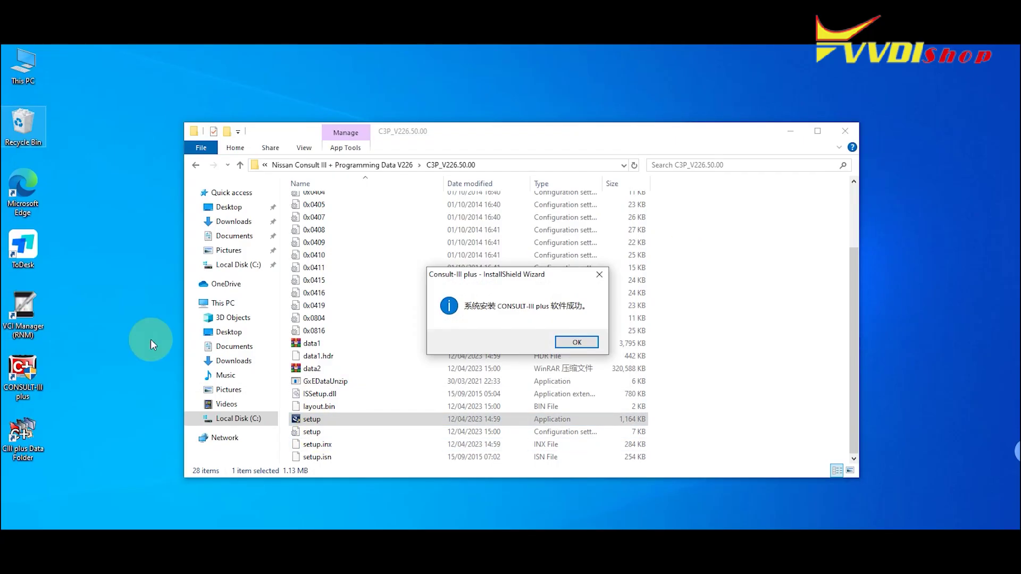
{"action": "left_click", "coordinate": [577, 341]}
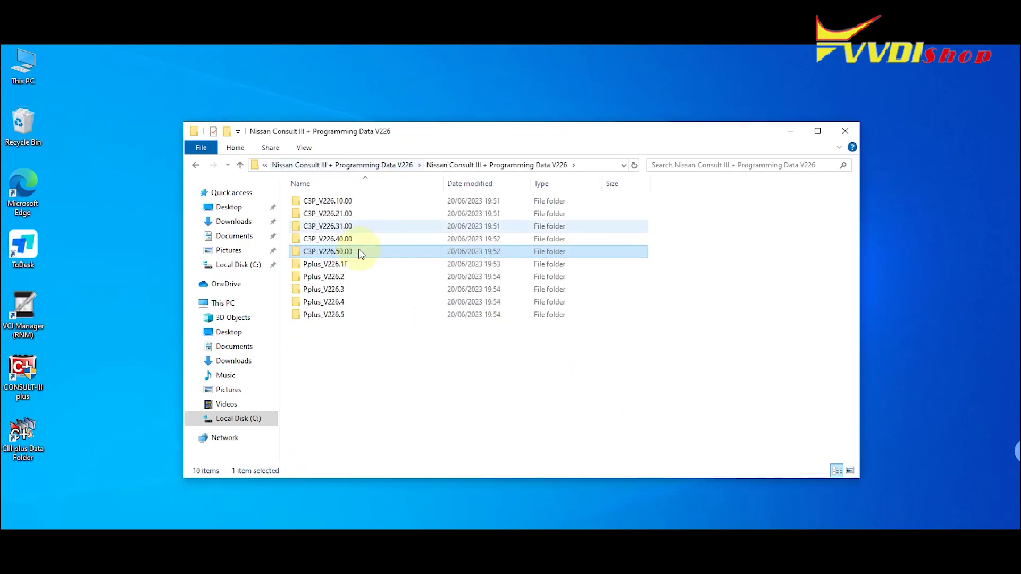
Step: Install the first Pplus data package and Pplus_V226.2
{"action": "double_click", "coordinate": [353, 266]}
{"action": "double_click", "coordinate": [326, 215]}
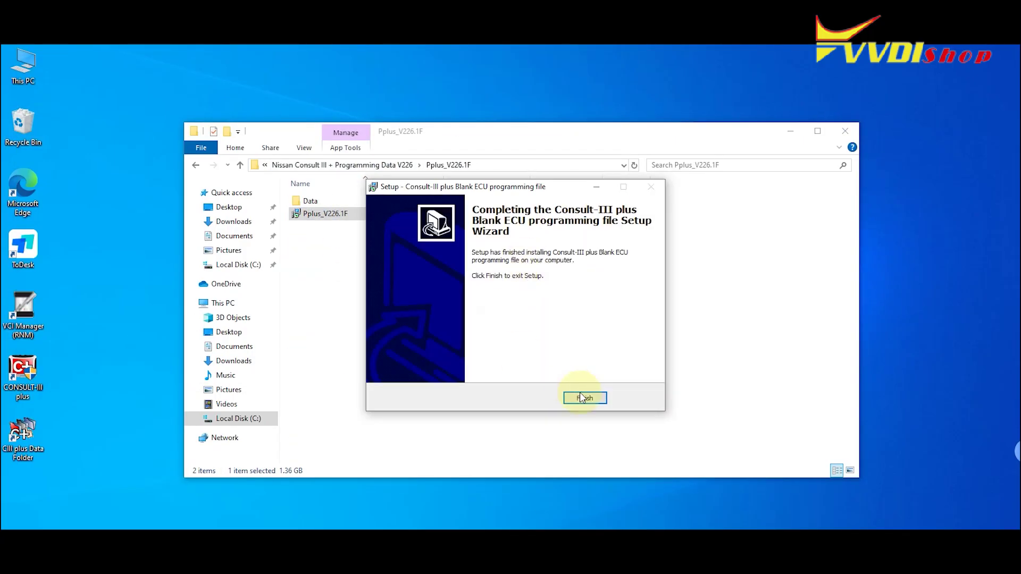
{"action": "left_click", "coordinate": [585, 397]}
{"action": "left_click", "coordinate": [353, 165]}
{"action": "double_click", "coordinate": [373, 276]}
{"action": "double_click", "coordinate": [341, 202]}
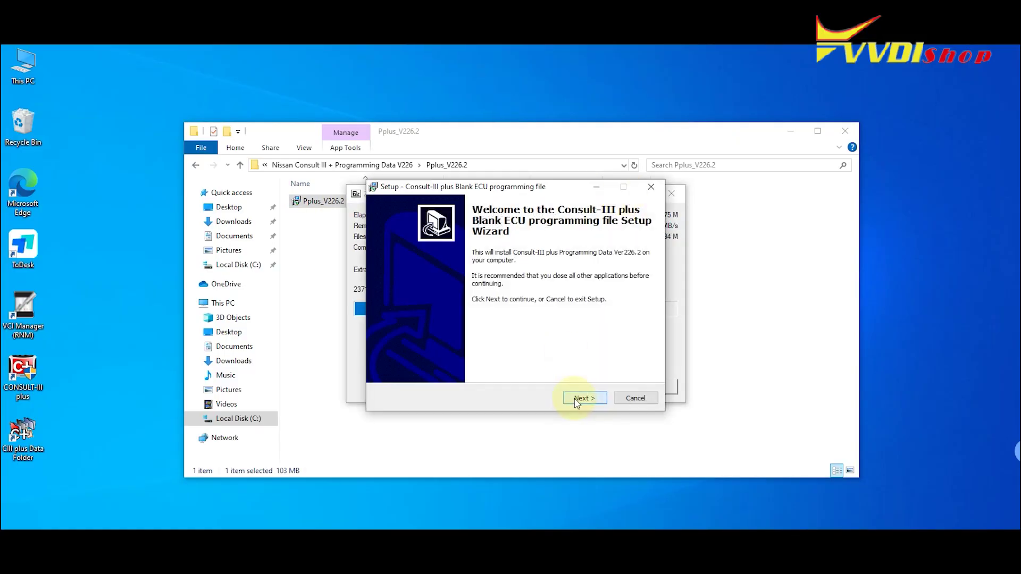
{"action": "left_click", "coordinate": [577, 397]}
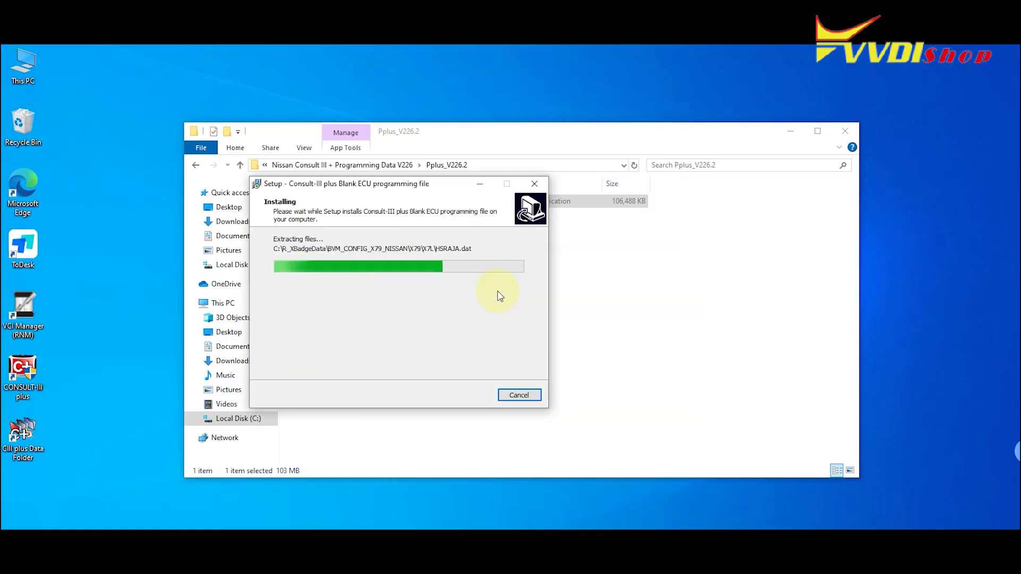
{"action": "left_click", "coordinate": [467, 395]}
Step: Install the Pplus_V226.3, Pplus_V226.4 and Pplus_V226.5 data packages
{"action": "left_click", "coordinate": [388, 165]}
{"action": "double_click", "coordinate": [342, 287]}
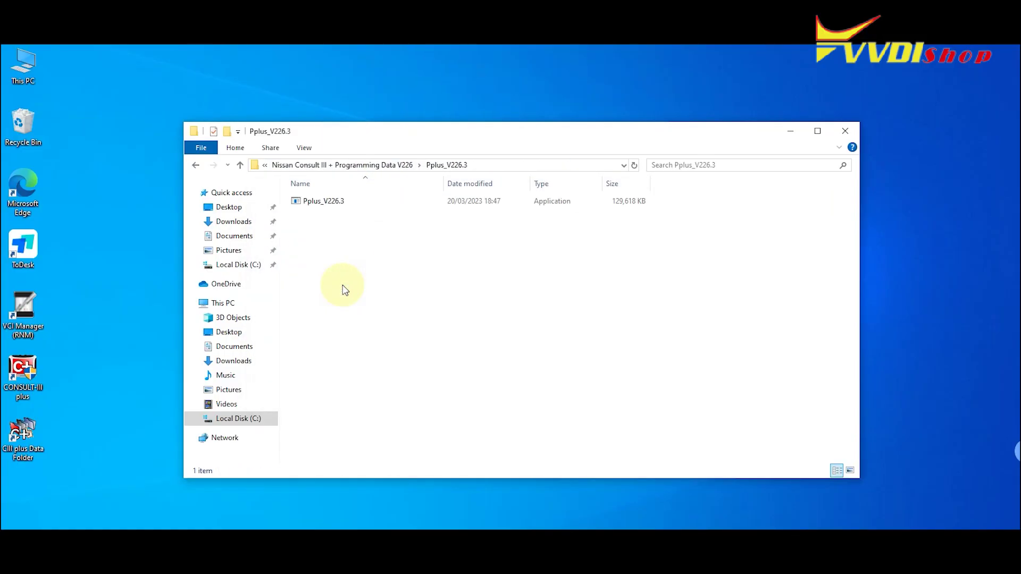
{"action": "double_click", "coordinate": [324, 200]}
{"action": "left_click", "coordinate": [592, 398]}
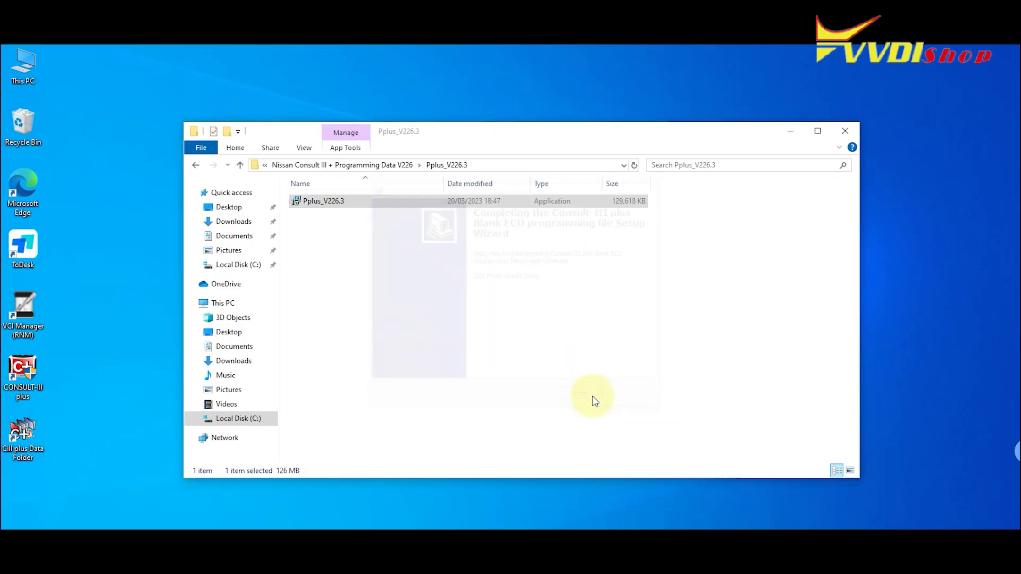
{"action": "left_click", "coordinate": [388, 166]}
{"action": "double_click", "coordinate": [372, 296]}
{"action": "double_click", "coordinate": [365, 201]}
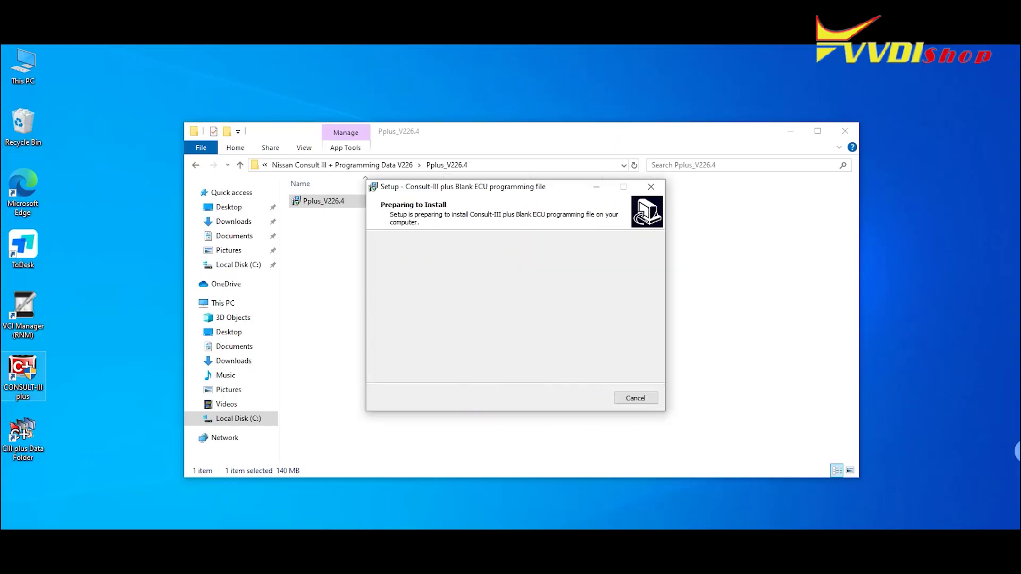
{"action": "left_click", "coordinate": [372, 164]}
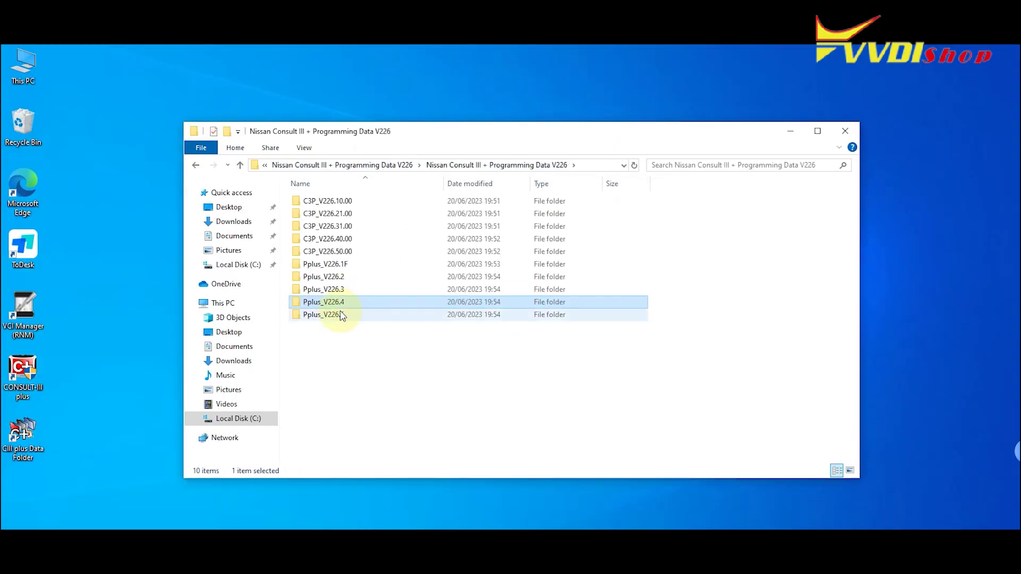
{"action": "double_click", "coordinate": [342, 315]}
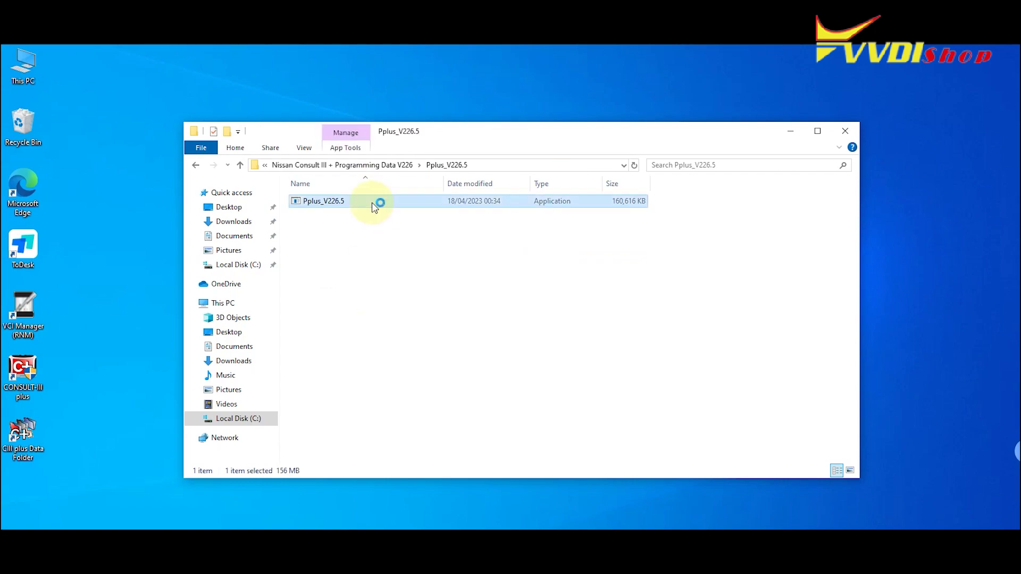
{"action": "double_click", "coordinate": [378, 203]}
{"action": "left_click", "coordinate": [569, 397]}
{"action": "left_click", "coordinate": [584, 397]}
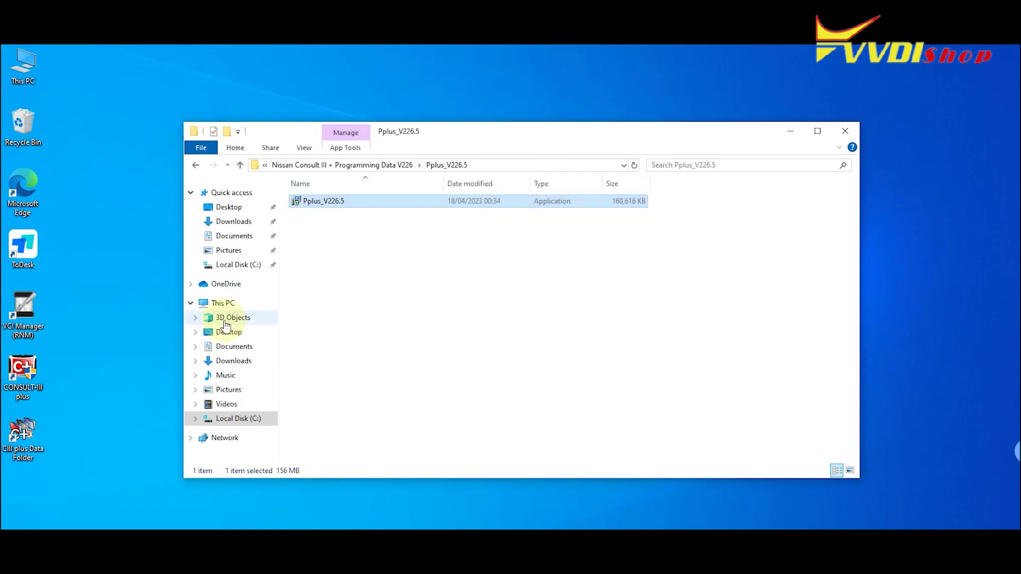
Step: Copy Nissan_Loader from the C:\nissan folder
{"action": "left_click", "coordinate": [222, 303]}
{"action": "double_click", "coordinate": [321, 325]}
{"action": "double_click", "coordinate": [327, 331]}
{"action": "left_click", "coordinate": [616, 198]}
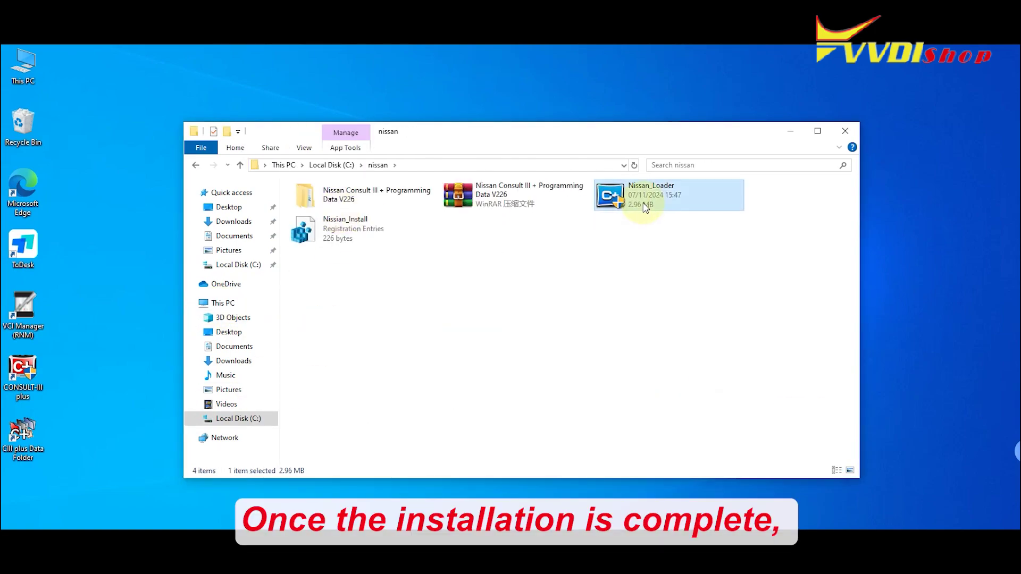
{"action": "right_click", "coordinate": [640, 201]}
{"action": "left_click", "coordinate": [680, 419]}
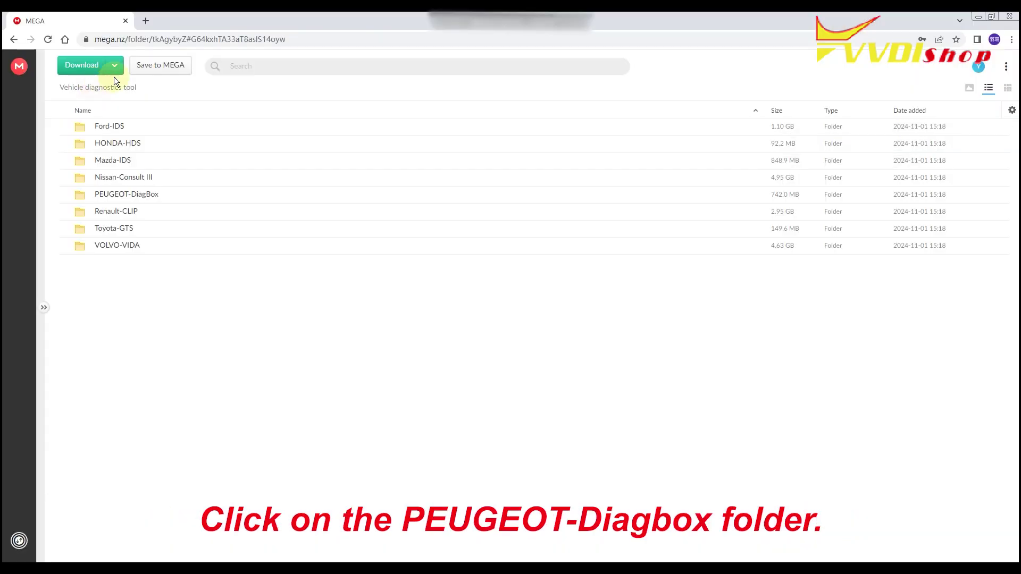
Step: Download DIAGBOX V9.85.rar and Readme.txt from the PEUGEOT-DiagBox folder
{"action": "double_click", "coordinate": [116, 193]}
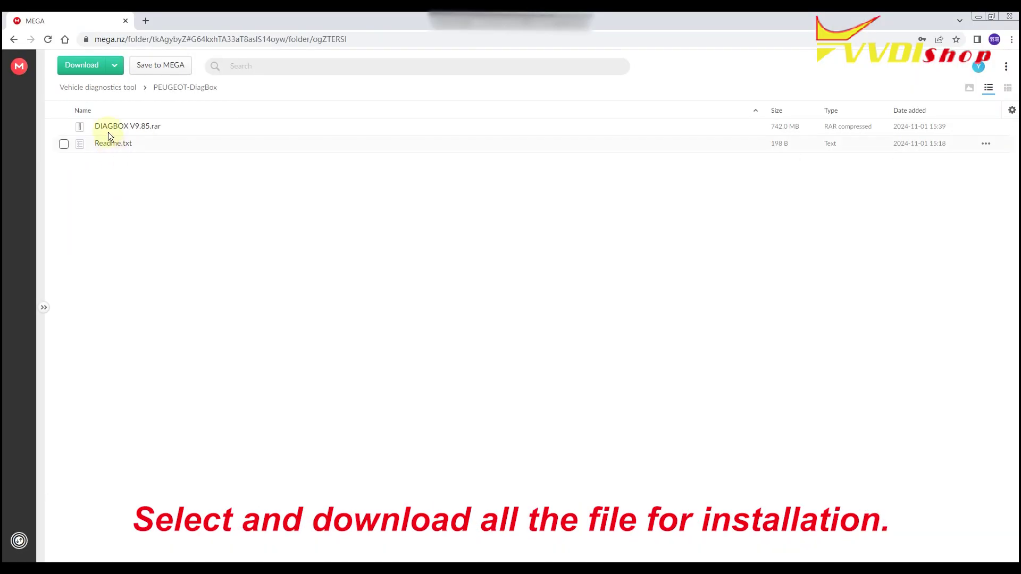
{"action": "left_click", "coordinate": [65, 128]}
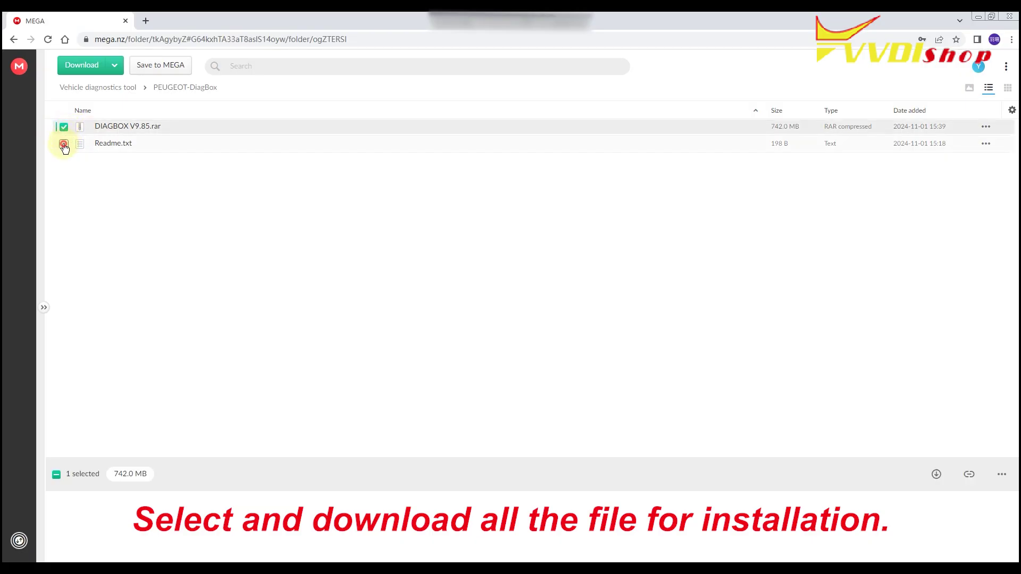
{"action": "left_click", "coordinate": [64, 143]}
{"action": "left_click", "coordinate": [100, 71]}
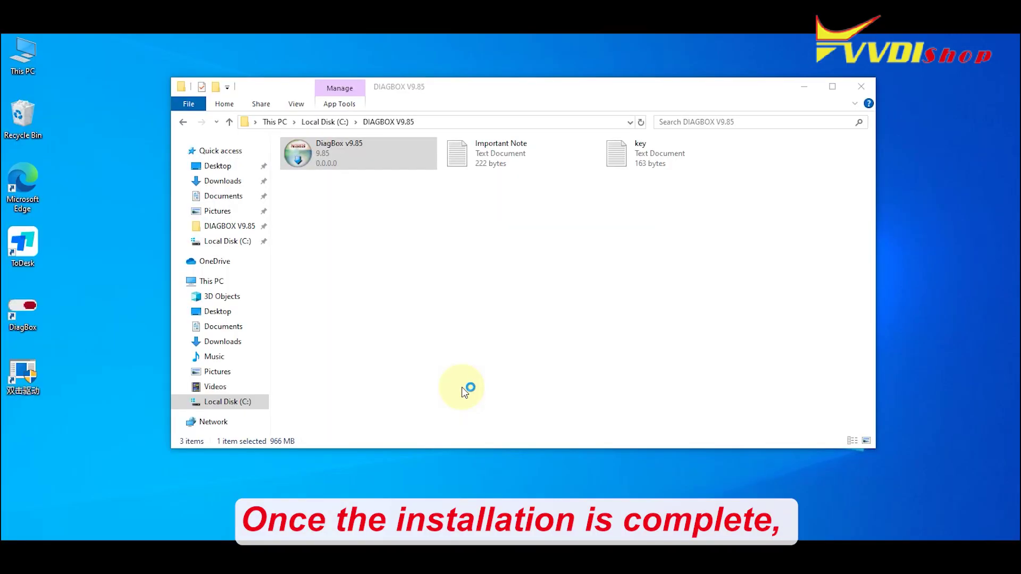
Step: Install the DiagBox ACTIA USB driver, then open MEGA's Renault-CLIP folder and mark the PDF guide
{"action": "left_click", "coordinate": [327, 355]}
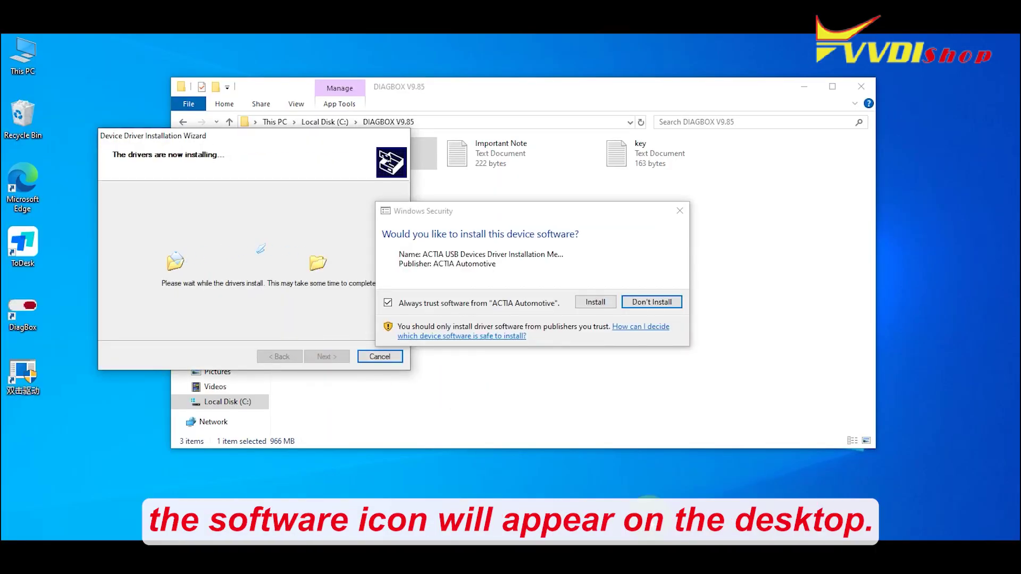
{"action": "left_click", "coordinate": [590, 303]}
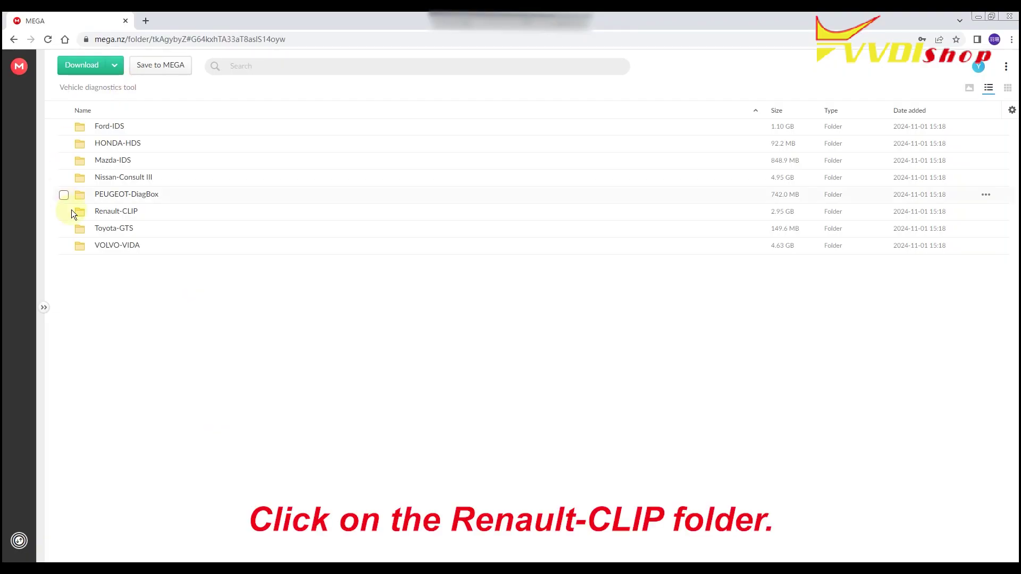
{"action": "double_click", "coordinate": [71, 210]}
{"action": "left_click", "coordinate": [70, 124]}
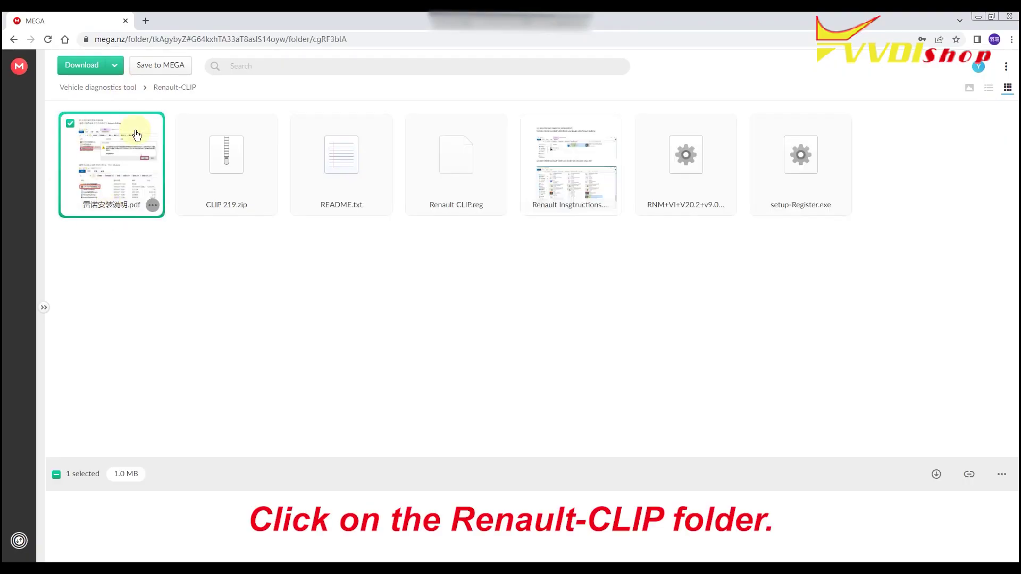
Step: Mark CLIP 219.zip, README.txt, Renault CLIP.reg, instructions, RNM installer and setup-Register.exe, then clear the selection
{"action": "left_click", "coordinate": [185, 124]}
{"action": "left_click", "coordinate": [300, 124]}
{"action": "left_click", "coordinate": [415, 124]}
{"action": "left_click", "coordinate": [529, 124]}
{"action": "left_click", "coordinate": [645, 124]}
{"action": "left_click", "coordinate": [759, 124]}
{"action": "left_click", "coordinate": [57, 100]}
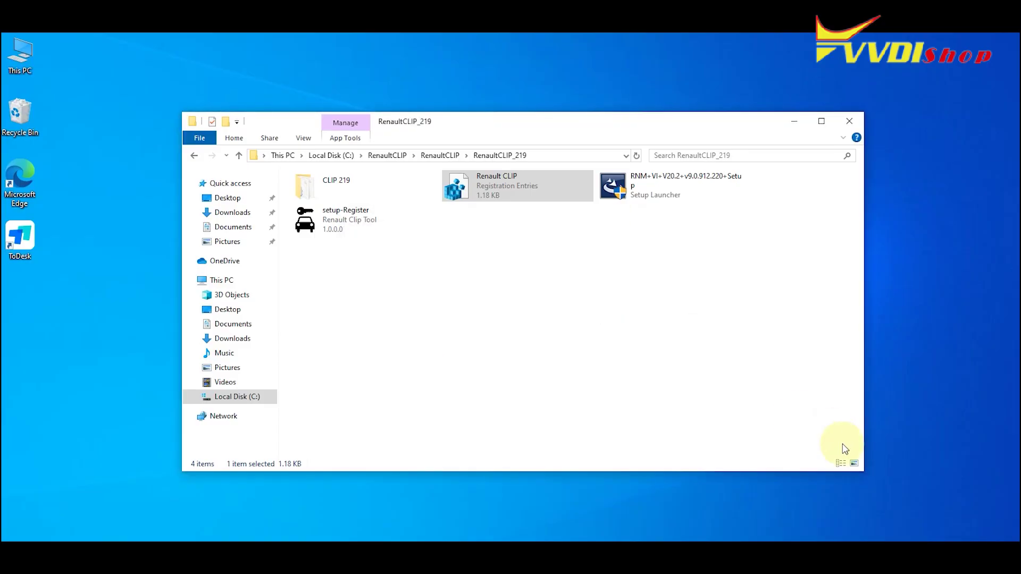
Step: Run the CLIP V219 setup from the CLIP 219 folder, accepting the licence and installing
{"action": "double_click", "coordinate": [330, 186]}
{"action": "scroll", "coordinate": [455, 266], "scroll_direction": "down", "scroll_amount": 10}
{"action": "left_click", "coordinate": [634, 380]}
{"action": "double_click", "coordinate": [634, 379]}
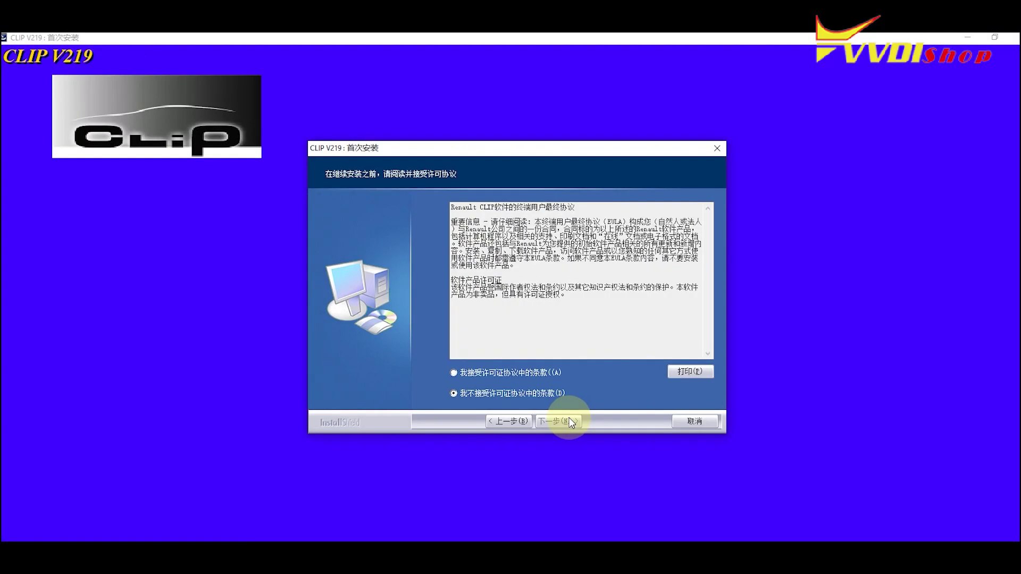
{"action": "left_click", "coordinate": [556, 421]}
{"action": "left_click", "coordinate": [556, 421]}
{"action": "left_click", "coordinate": [556, 422]}
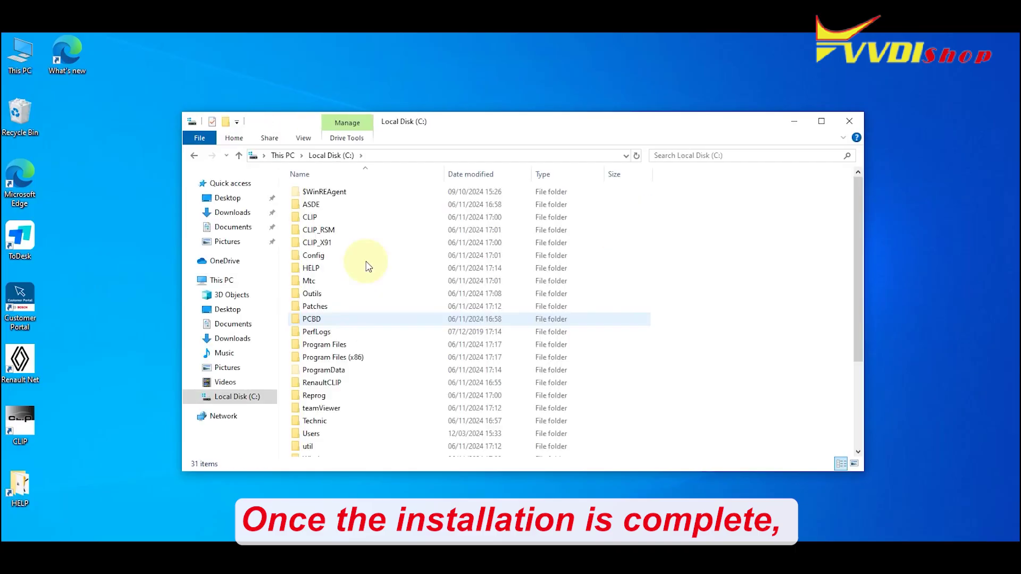
Step: Install the VCI Manager (RNM) from the RenaultCLIP folder
{"action": "double_click", "coordinate": [340, 381]}
{"action": "left_click", "coordinate": [575, 388]}
{"action": "left_click", "coordinate": [311, 180]}
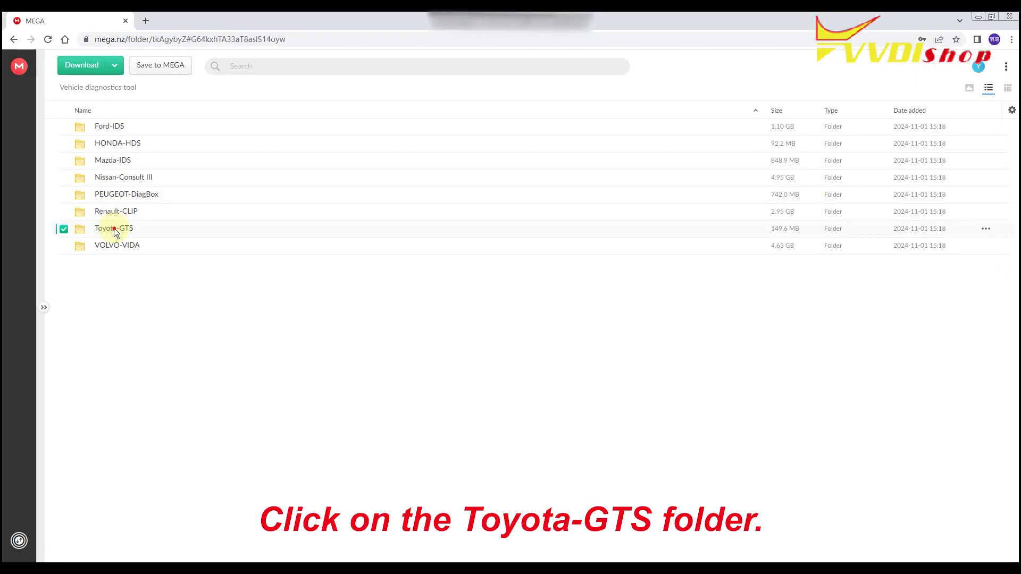
Step: In MEGA's Toyota-GTS folder, mark GTS_12.00.127_TME_NDSI.exe, key.txt and README.txt for download
{"action": "double_click", "coordinate": [114, 229]}
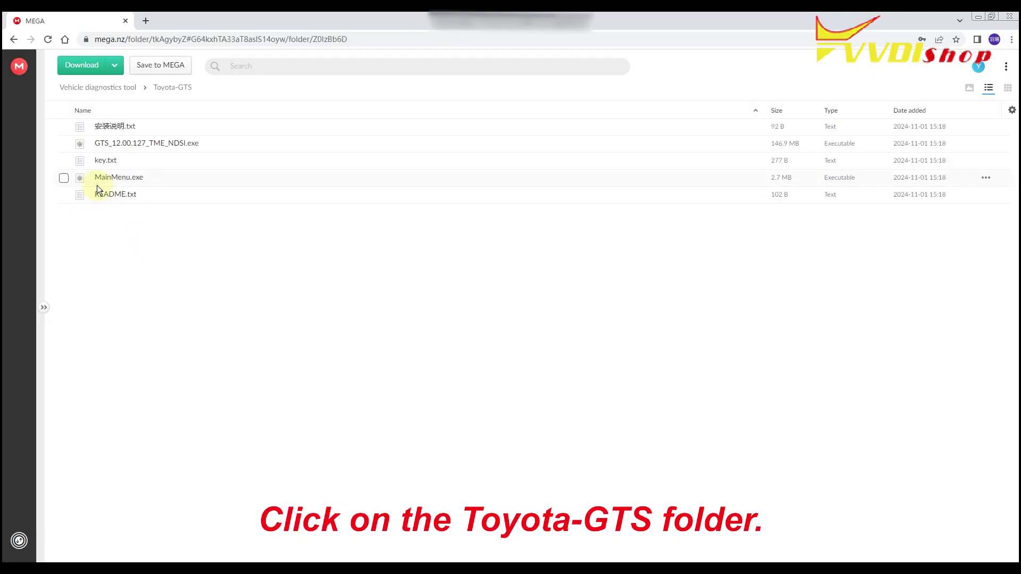
{"action": "left_click", "coordinate": [64, 127]}
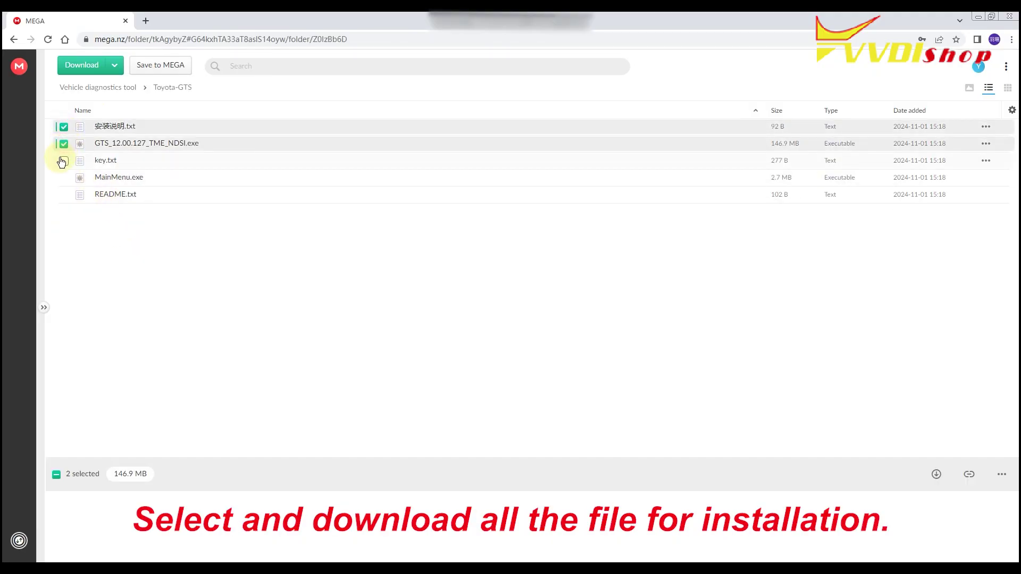
{"action": "left_click", "coordinate": [63, 160]}
{"action": "left_click", "coordinate": [64, 194]}
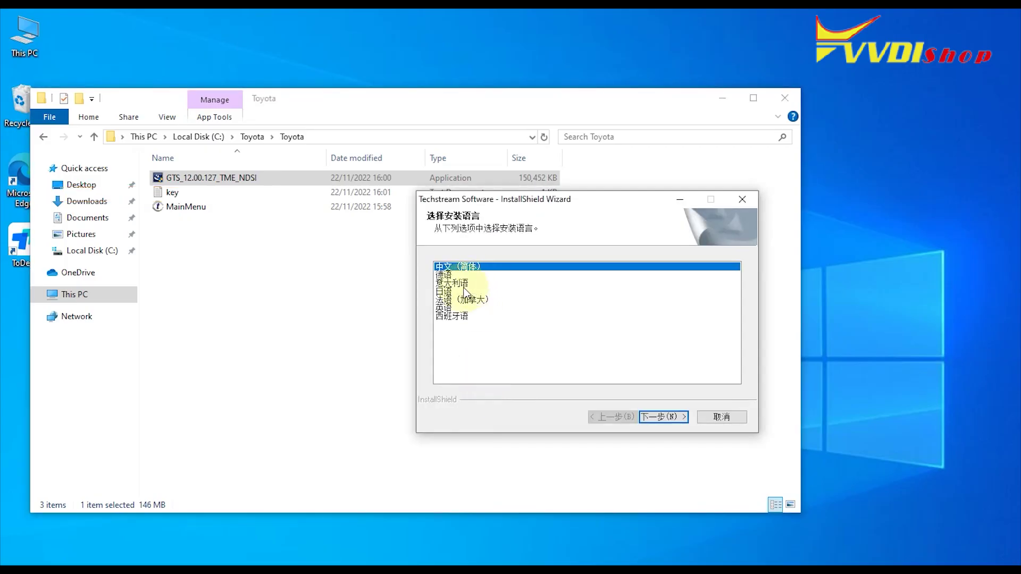
Step: Complete the Techstream setup wizard in English with the company name filled in
{"action": "left_click", "coordinate": [467, 308]}
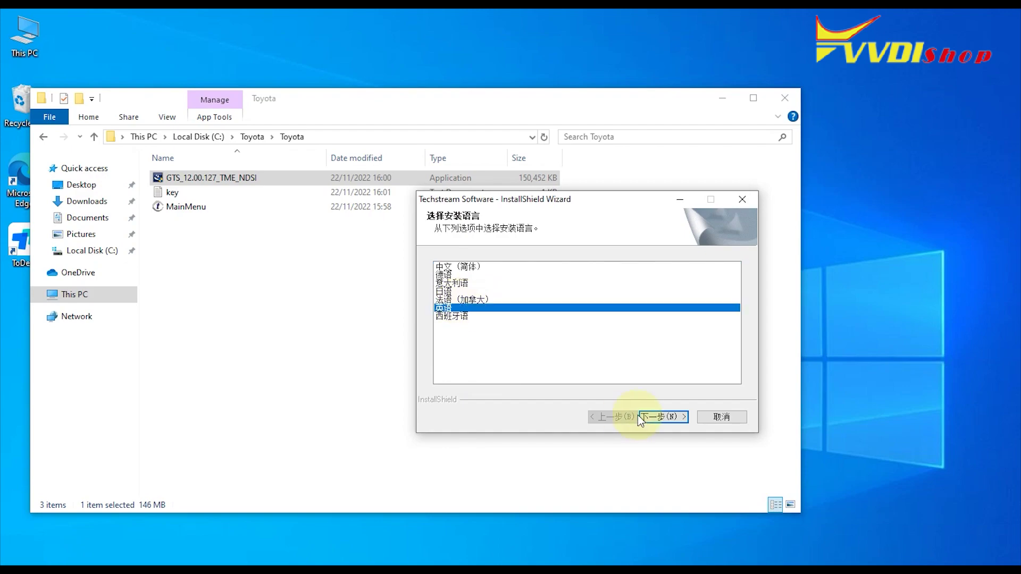
{"action": "left_click", "coordinate": [643, 416]}
{"action": "left_click", "coordinate": [662, 427]}
{"action": "left_click", "coordinate": [549, 344]}
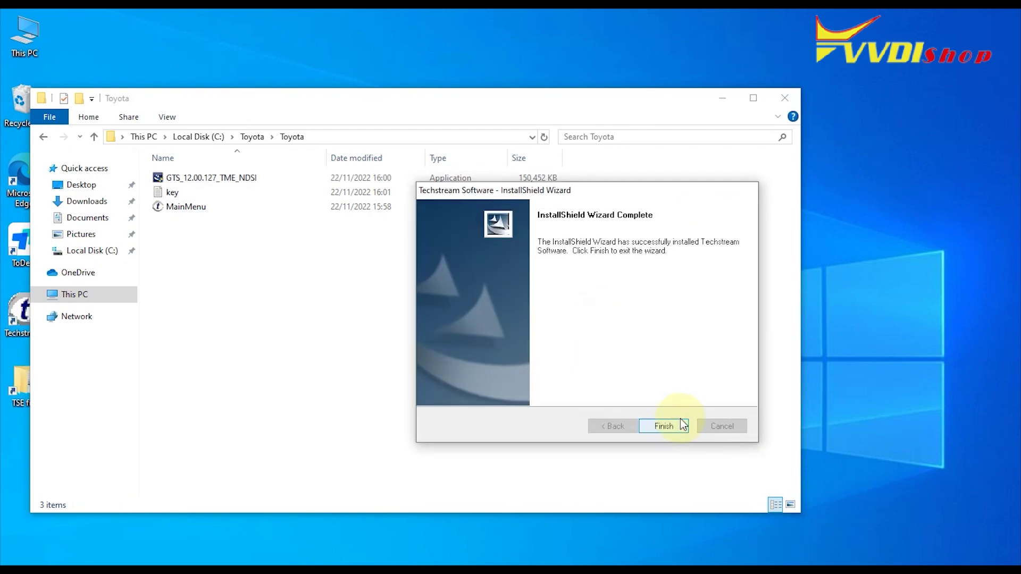
{"action": "left_click", "coordinate": [678, 424]}
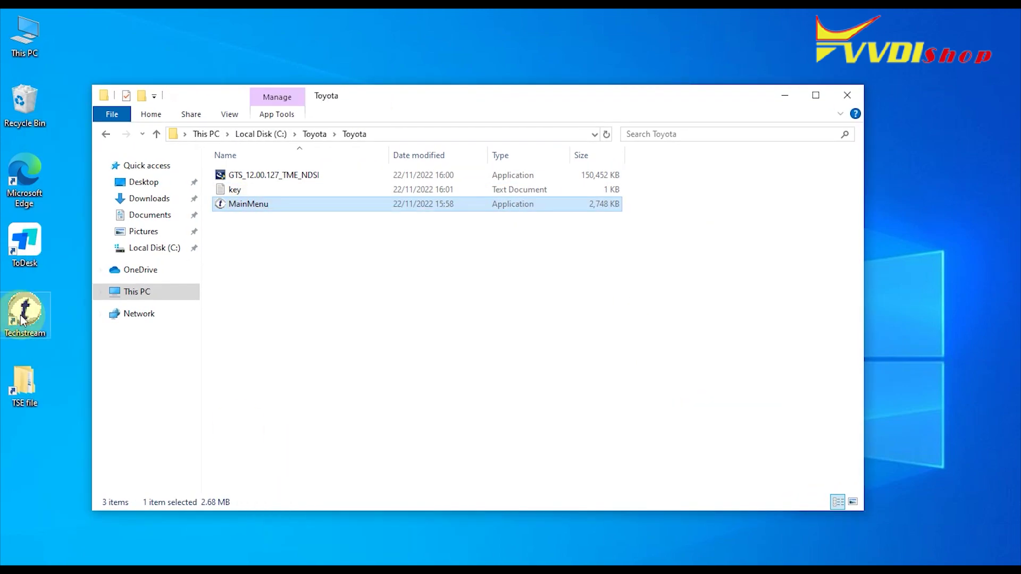
Step: Paste the patch files into the Techstream program's bin folder
{"action": "right_click", "coordinate": [20, 314]}
{"action": "left_click", "coordinate": [119, 268]}
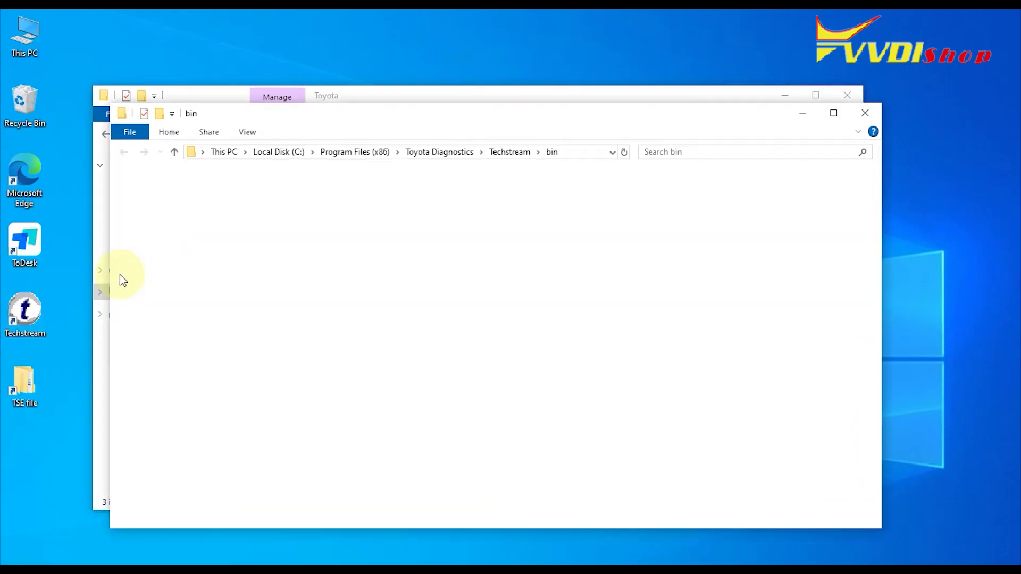
{"action": "right_click", "coordinate": [695, 338]}
{"action": "left_click", "coordinate": [723, 430]}
Step: Set Techstream's area to North America, language English, dealer name 11, and answer the Java prompt
{"action": "left_click", "coordinate": [640, 307]}
{"action": "left_click", "coordinate": [559, 359]}
{"action": "left_click", "coordinate": [583, 359]}
{"action": "type", "text": "11"}
{"action": "left_click", "coordinate": [688, 452]}
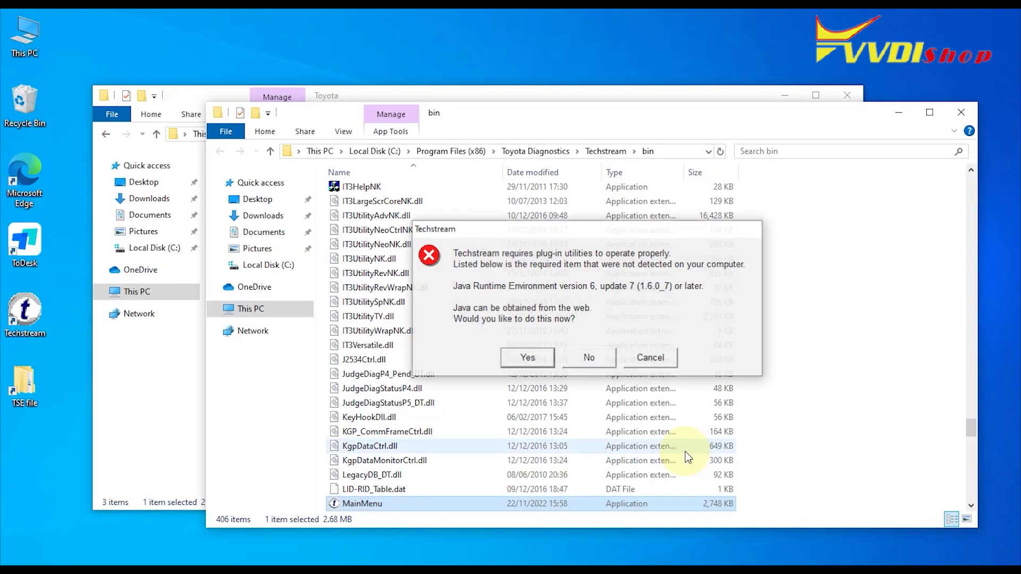
{"action": "left_click", "coordinate": [528, 358]}
Step: Open Techstream's registration dialog and copy the registration key from the key text file
{"action": "left_click", "coordinate": [320, 64]}
{"action": "left_click", "coordinate": [345, 159]}
{"action": "left_click", "coordinate": [943, 264]}
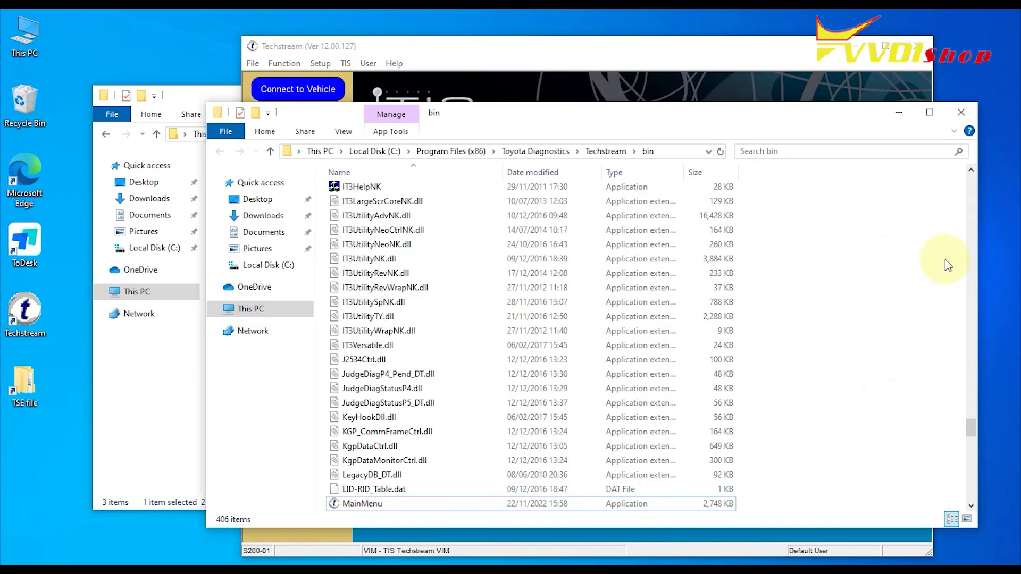
{"action": "left_click", "coordinate": [234, 221]}
{"action": "double_click", "coordinate": [239, 197]}
{"action": "right_click", "coordinate": [37, 248]}
{"action": "left_click", "coordinate": [73, 290]}
{"action": "left_click", "coordinate": [828, 38]}
Step: Paste the key into the New Key field and confirm the registration
{"action": "left_click", "coordinate": [677, 46]}
{"action": "right_click", "coordinate": [531, 276]}
{"action": "left_click", "coordinate": [565, 336]}
{"action": "left_click", "coordinate": [486, 411]}
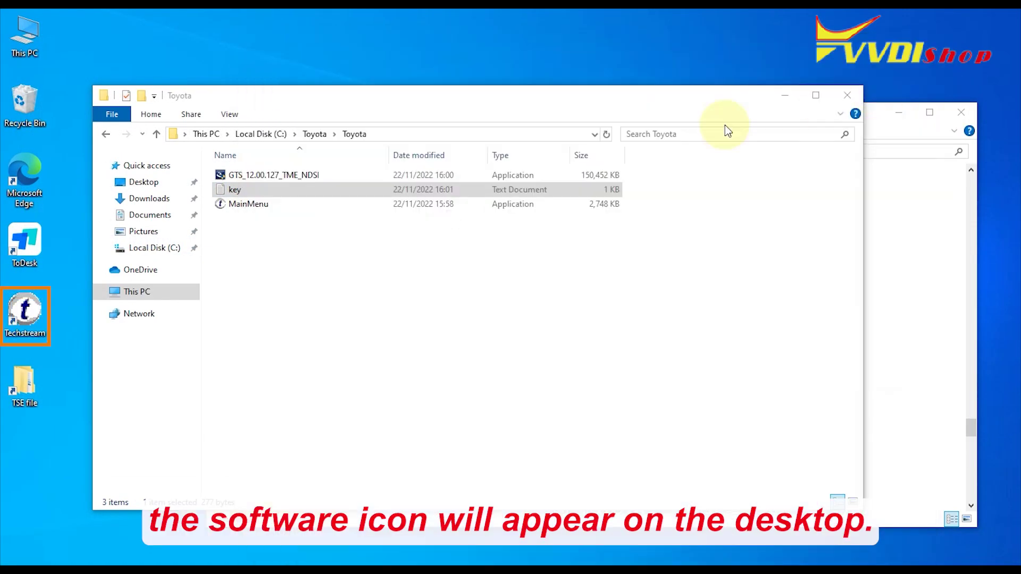
Step: Close the Toyota and bin folder windows and open MEGA's VOLVO-VIDA folder
{"action": "left_click", "coordinate": [846, 95]}
{"action": "left_click", "coordinate": [961, 113]}
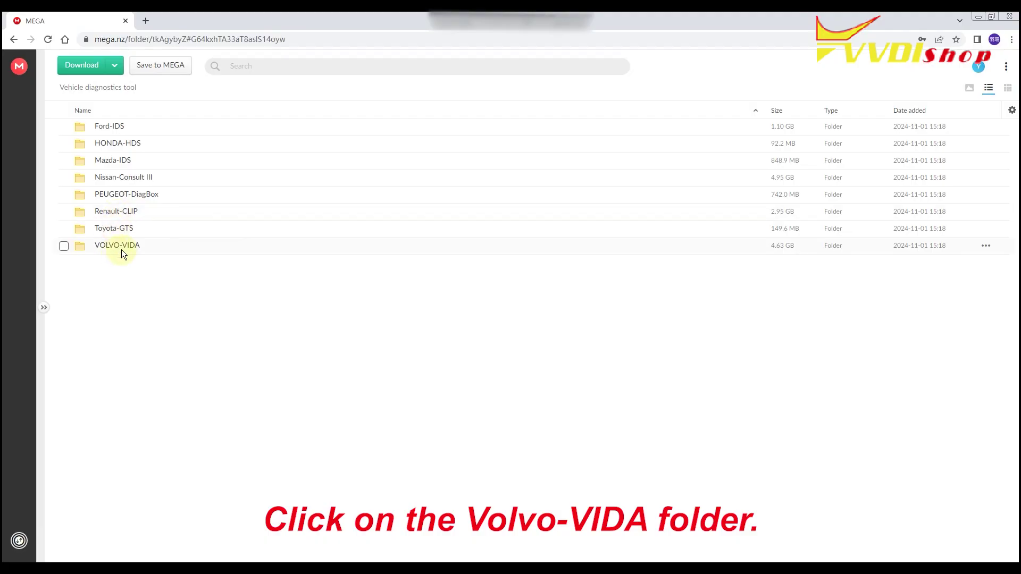
{"action": "double_click", "coordinate": [121, 249]}
Step: Select the installation guide PDF, ReadMe.pdf and first VIDA 2014D CN part, then run VIDA setup
{"action": "left_click", "coordinate": [71, 126]}
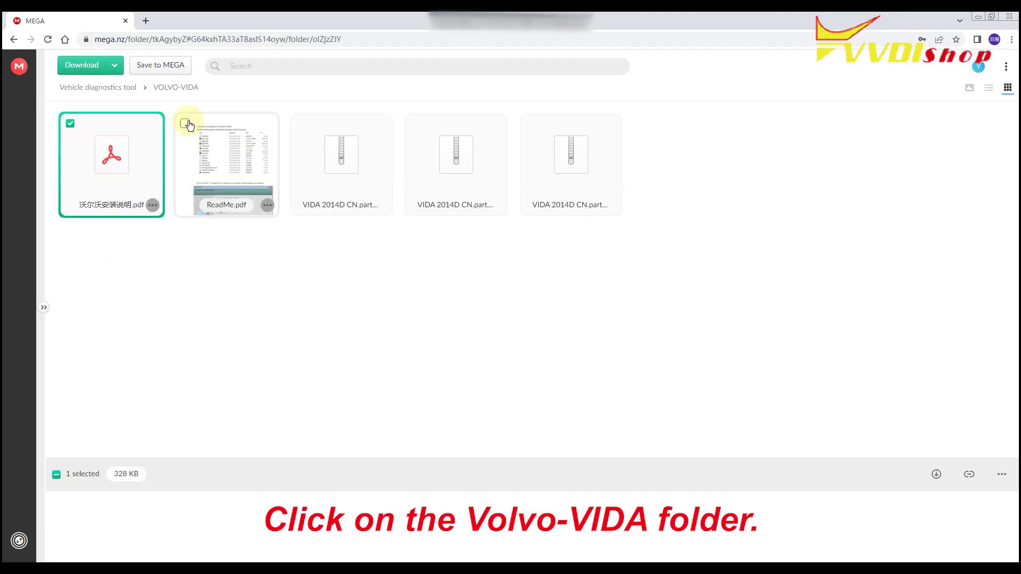
{"action": "left_click", "coordinate": [185, 125]}
{"action": "left_click", "coordinate": [300, 124]}
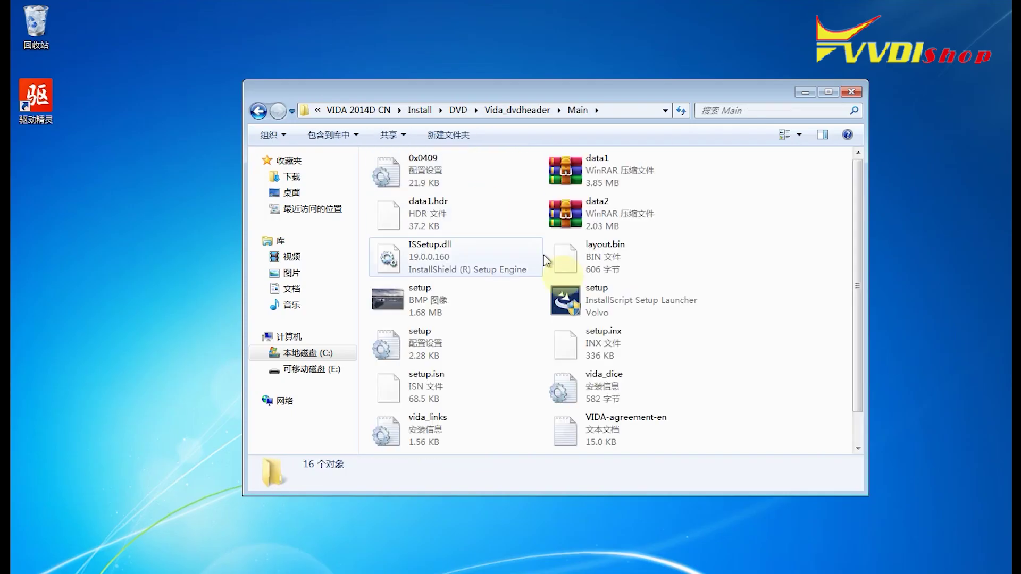
{"action": "double_click", "coordinate": [609, 314]}
{"action": "left_click", "coordinate": [616, 329]}
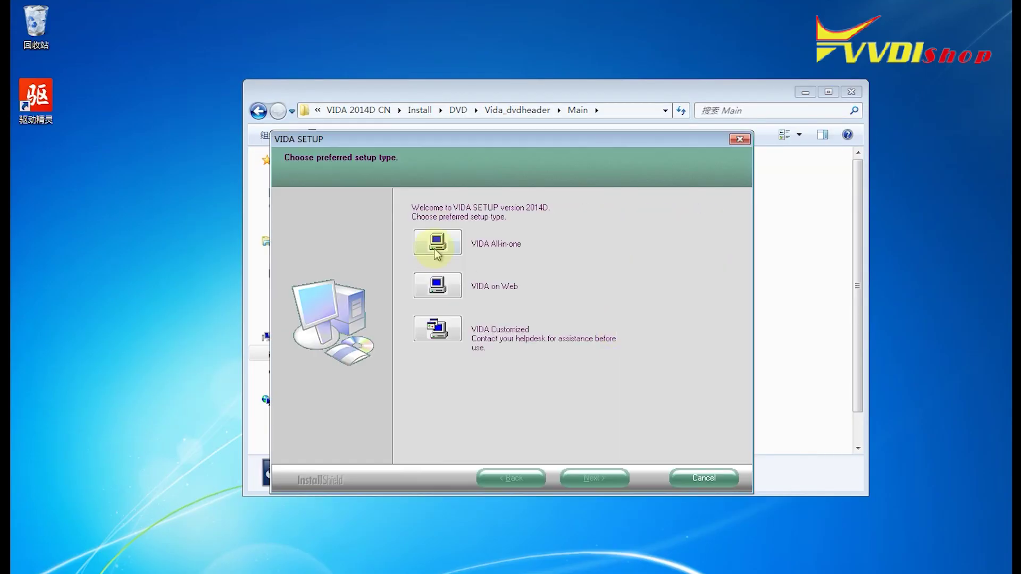
Step: Choose the VIDA All-in-one setup type, accept the licence and dismiss the setup error
{"action": "left_click", "coordinate": [587, 482]}
{"action": "key", "text": "Return"}
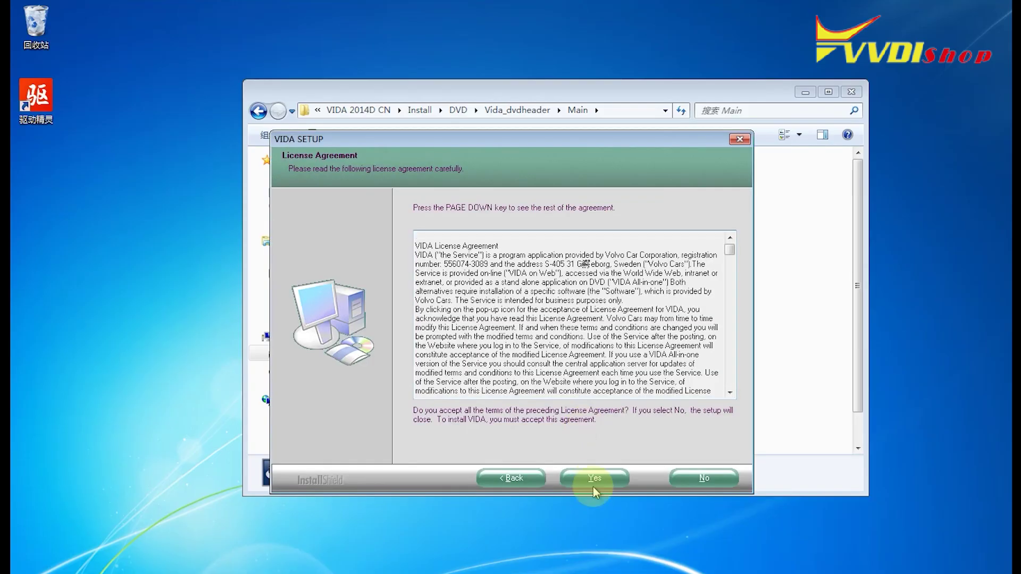
{"action": "left_click", "coordinate": [592, 487]}
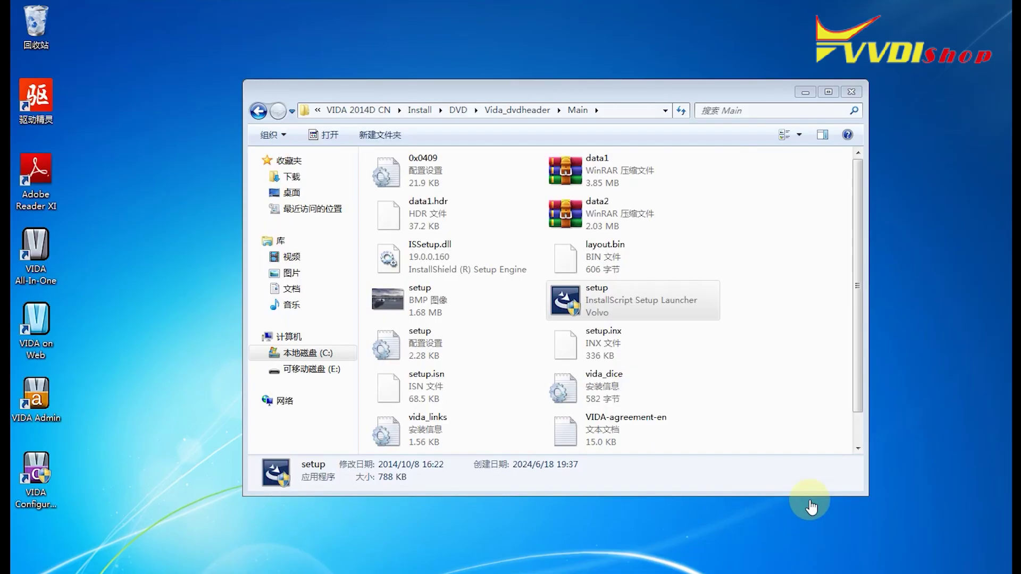
{"action": "left_click", "coordinate": [591, 480]}
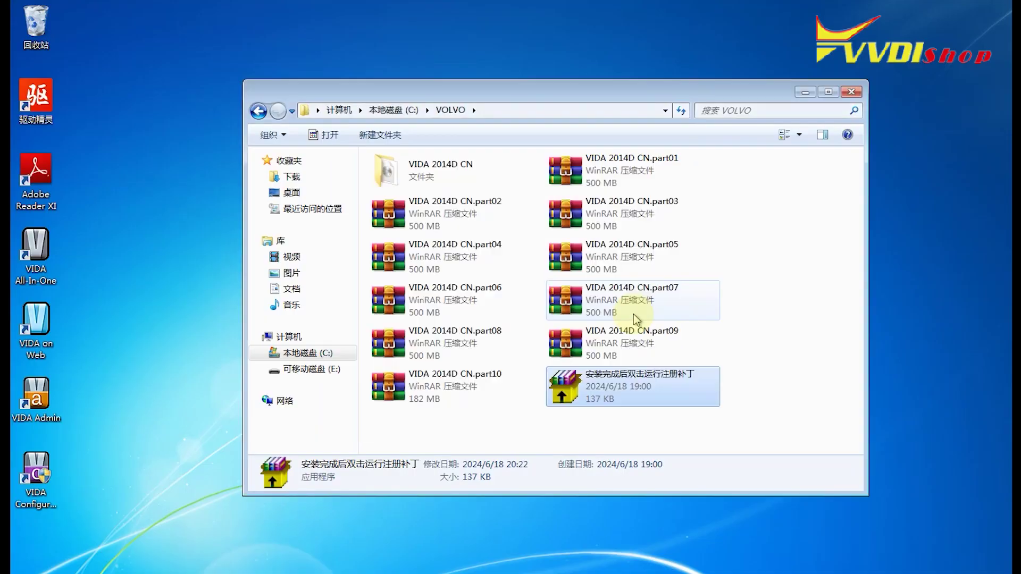
Step: Run the registration patch, then launch VIDA All-In-One and confirm the Internet Explorer 9 settings
{"action": "double_click", "coordinate": [632, 386]}
{"action": "left_click", "coordinate": [646, 417]}
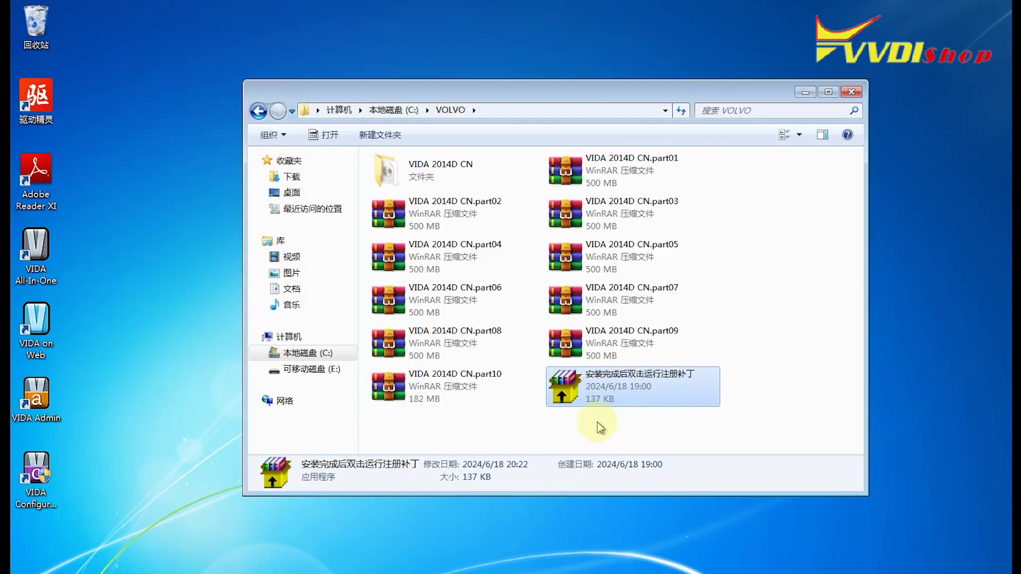
{"action": "double_click", "coordinate": [45, 263]}
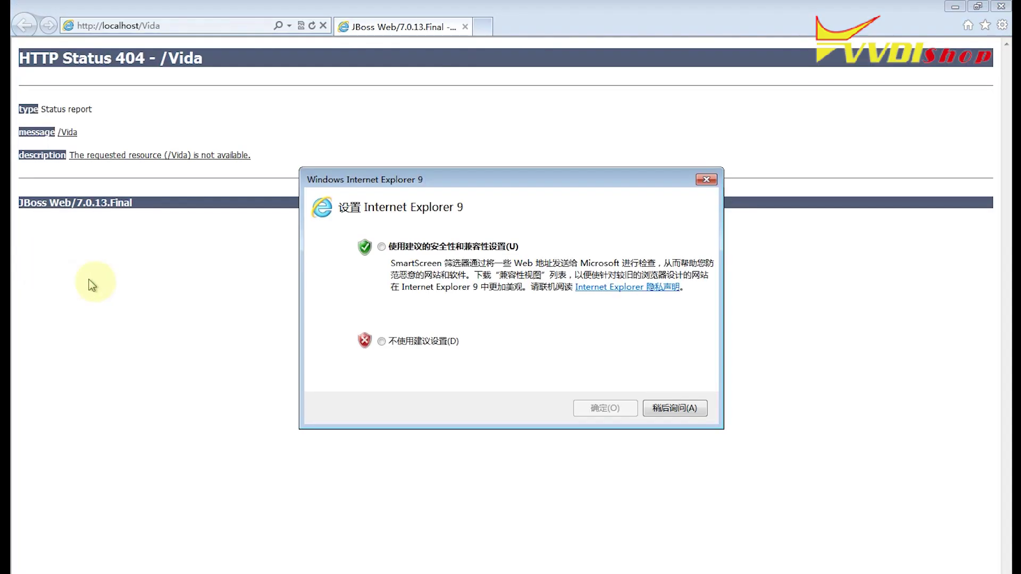
{"action": "left_click", "coordinate": [582, 405]}
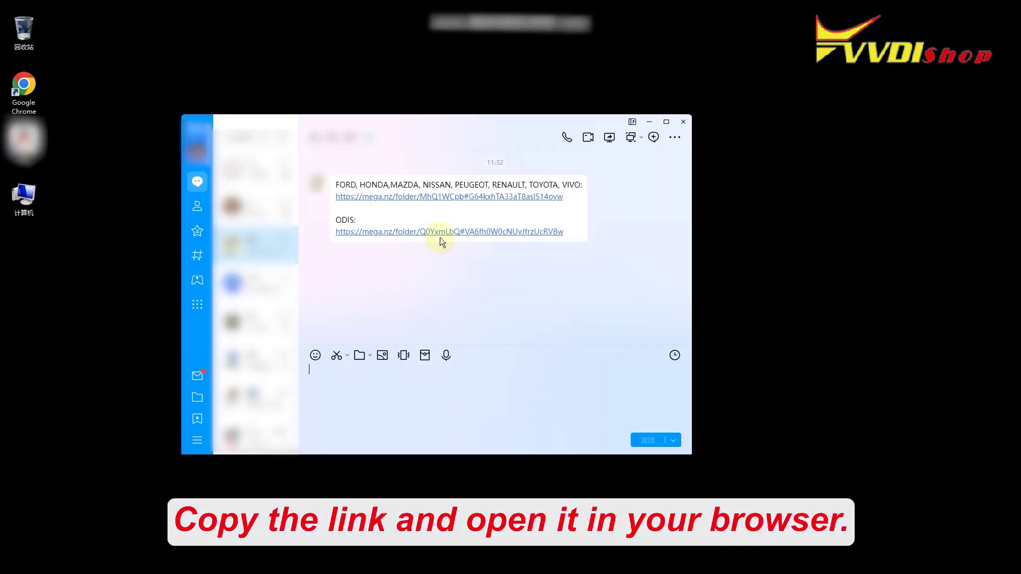
Step: Open the ODIS mega.nz link and select the guide PDF, ten ODIS-S 9.1.0 parts and ReadMe.pdf
{"action": "left_click", "coordinate": [438, 230]}
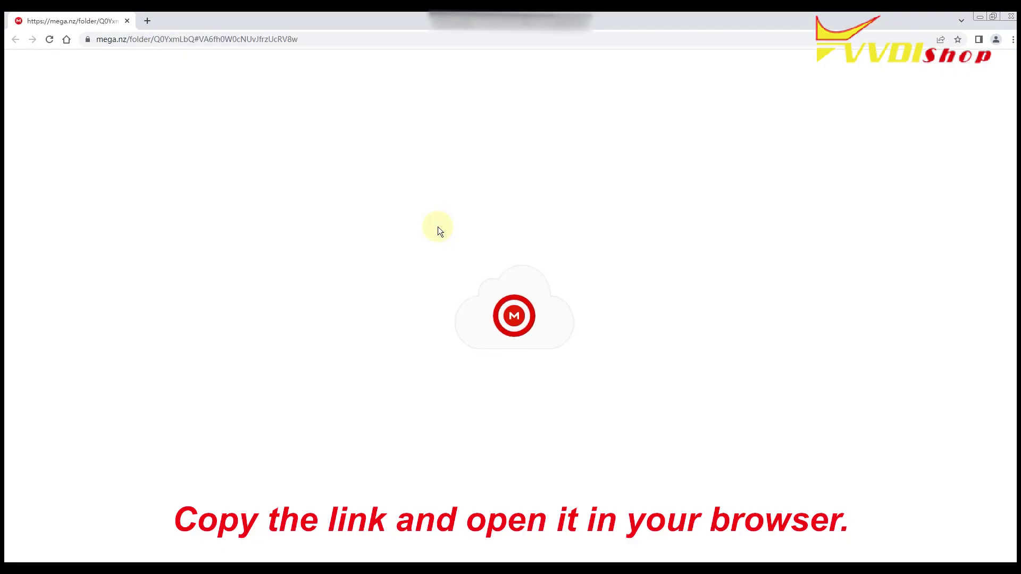
{"action": "left_click", "coordinate": [72, 123]}
{"action": "left_click", "coordinate": [187, 123]}
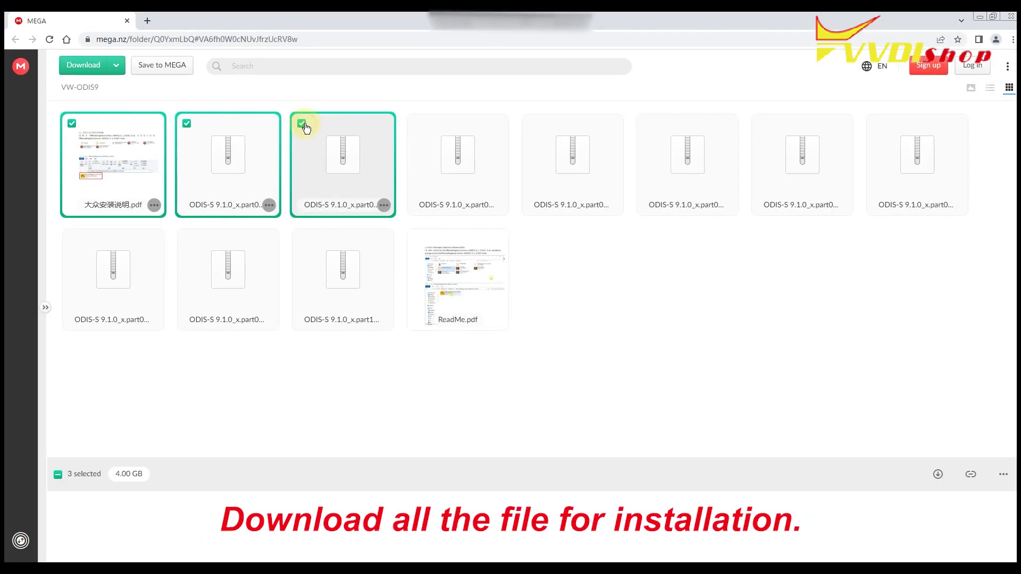
{"action": "left_click", "coordinate": [301, 123]}
{"action": "left_click", "coordinate": [417, 123]}
{"action": "left_click", "coordinate": [531, 124]}
{"action": "left_click", "coordinate": [646, 123]}
{"action": "left_click", "coordinate": [761, 123]}
{"action": "left_click", "coordinate": [875, 123]}
{"action": "left_click", "coordinate": [72, 239]}
{"action": "left_click", "coordinate": [186, 239]}
{"action": "left_click", "coordinate": [301, 239]}
{"action": "left_click", "coordinate": [416, 238]}
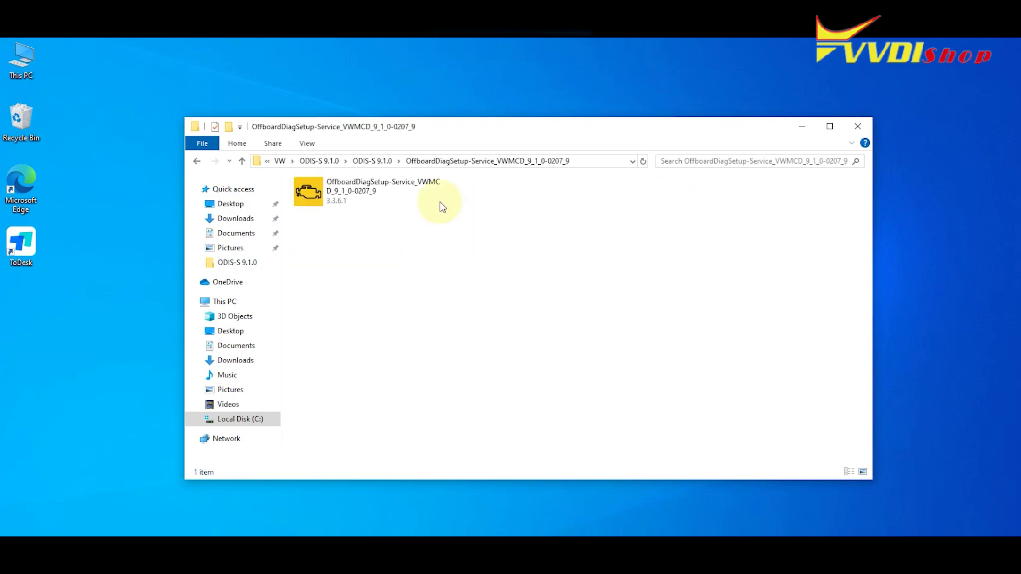
Step: Install ODIS via OffboardDiagSetup, using license.dat from ODIS910_LICENSE as the licence file
{"action": "double_click", "coordinate": [440, 205]}
{"action": "left_click", "coordinate": [582, 371]}
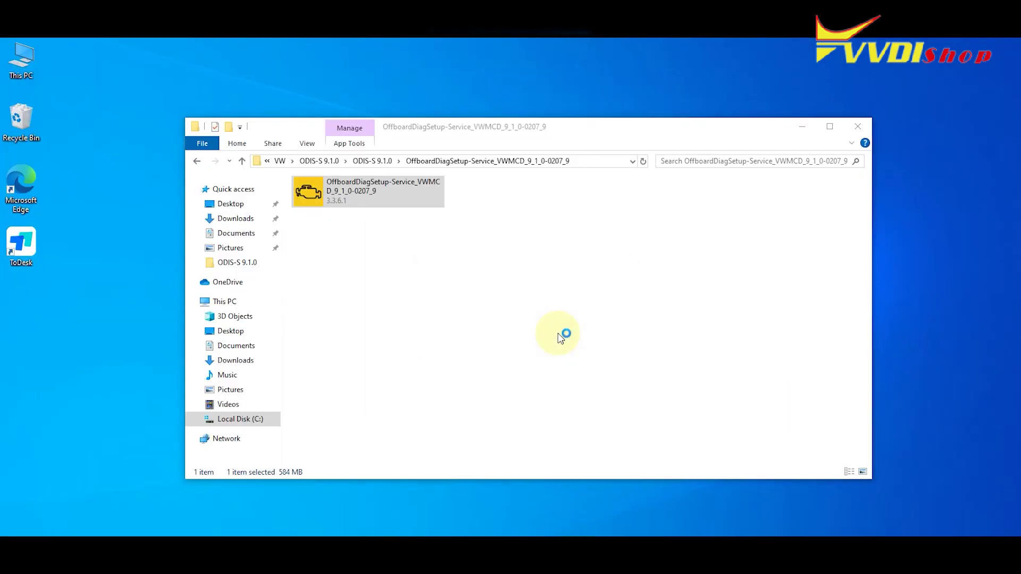
{"action": "left_click", "coordinate": [605, 407]}
{"action": "left_click", "coordinate": [614, 408]}
{"action": "left_click", "coordinate": [629, 262]}
{"action": "left_click", "coordinate": [433, 356]}
{"action": "double_click", "coordinate": [541, 296]}
{"action": "double_click", "coordinate": [539, 296]}
{"action": "left_click", "coordinate": [591, 406]}
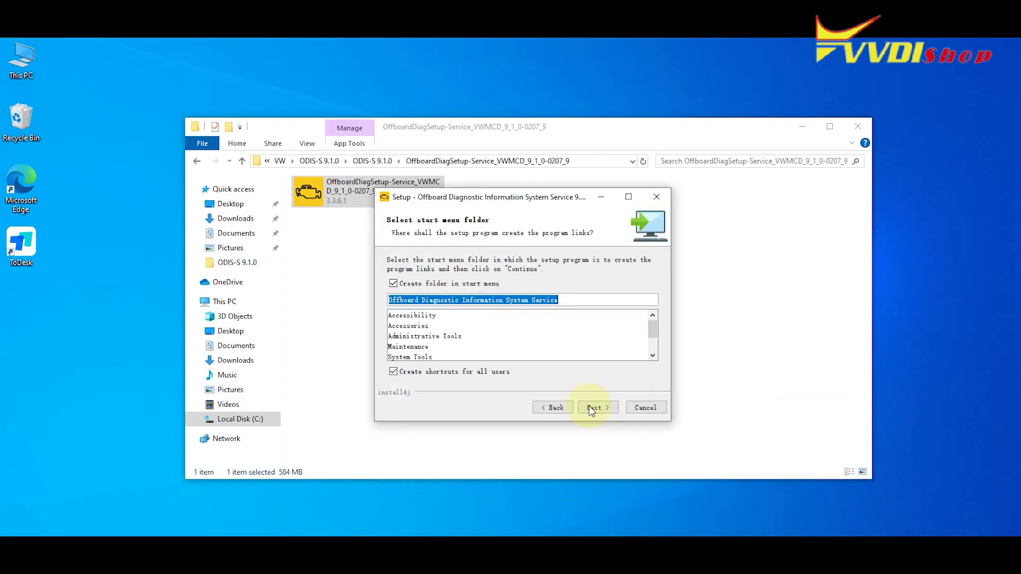
{"action": "left_click", "coordinate": [591, 407]}
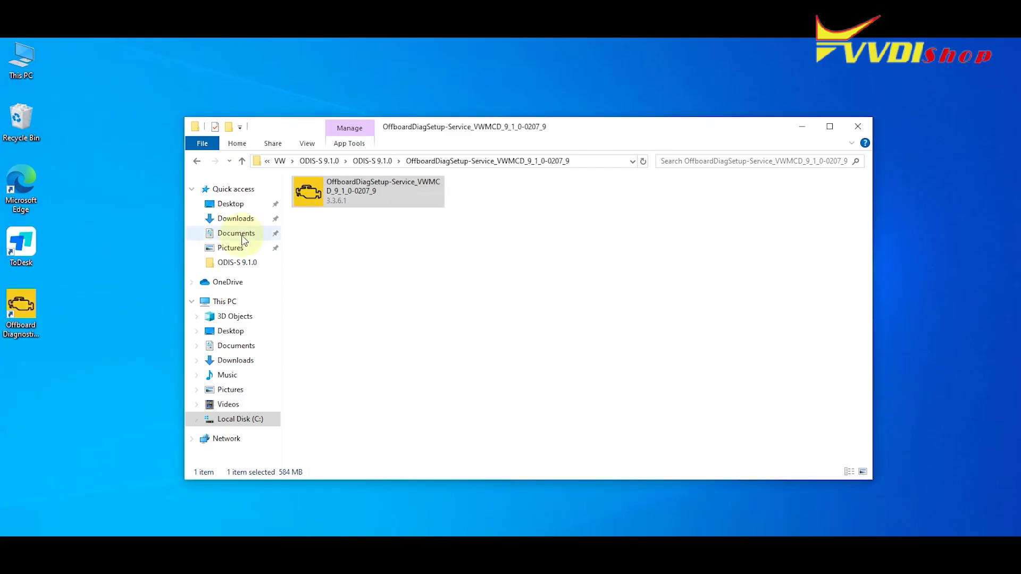
Step: Open the installed ODIS program folder alongside the ODIS-S 9.1.0 folder
{"action": "right_click", "coordinate": [24, 311]}
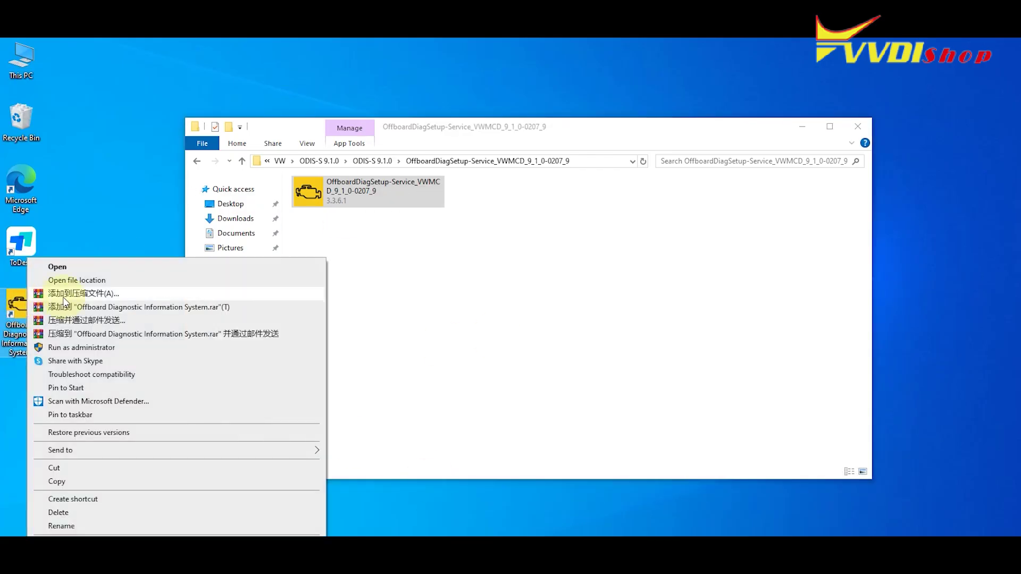
{"action": "left_click", "coordinate": [139, 282]}
{"action": "left_click", "coordinate": [531, 133]}
{"action": "key", "text": "alt+Up"}
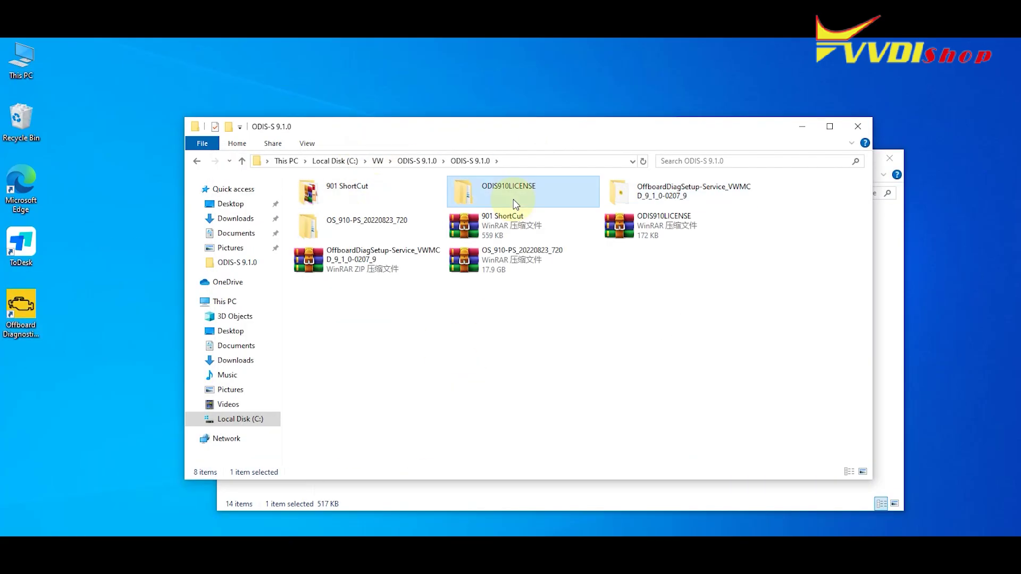
Step: Copy all ODIS910 patch files into the ODIS program folder, granting the access prompts
{"action": "double_click", "coordinate": [513, 183]}
{"action": "double_click", "coordinate": [379, 201]}
{"action": "key", "text": "ctrl+a"}
{"action": "right_click", "coordinate": [545, 188]}
{"action": "left_click", "coordinate": [638, 336]}
{"action": "left_click", "coordinate": [877, 285]}
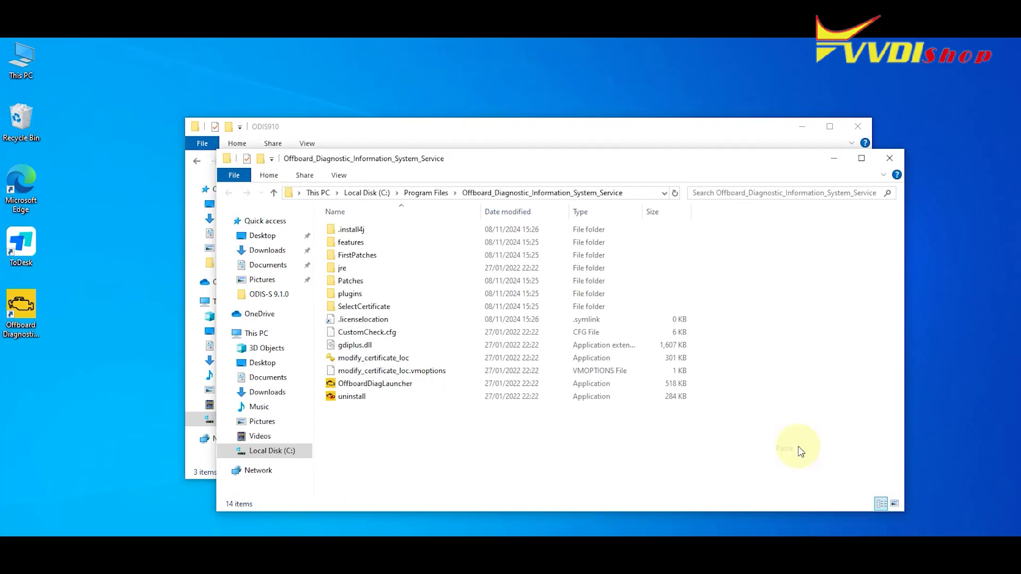
{"action": "key", "text": "ctrl+v"}
{"action": "left_click", "coordinate": [492, 235]}
{"action": "left_click", "coordinate": [492, 236]}
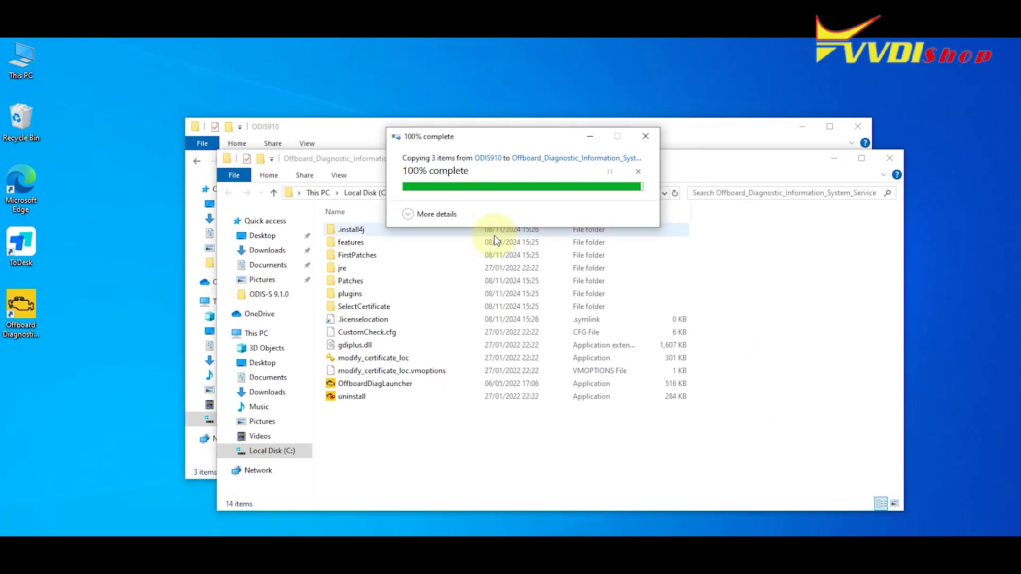
Step: Run OffboardDiagLauncher as administrator and set 3.OS_910-PS_20220823_720 as the data folder
{"action": "left_click", "coordinate": [371, 383]}
{"action": "right_click", "coordinate": [372, 383]}
{"action": "left_click", "coordinate": [446, 103]}
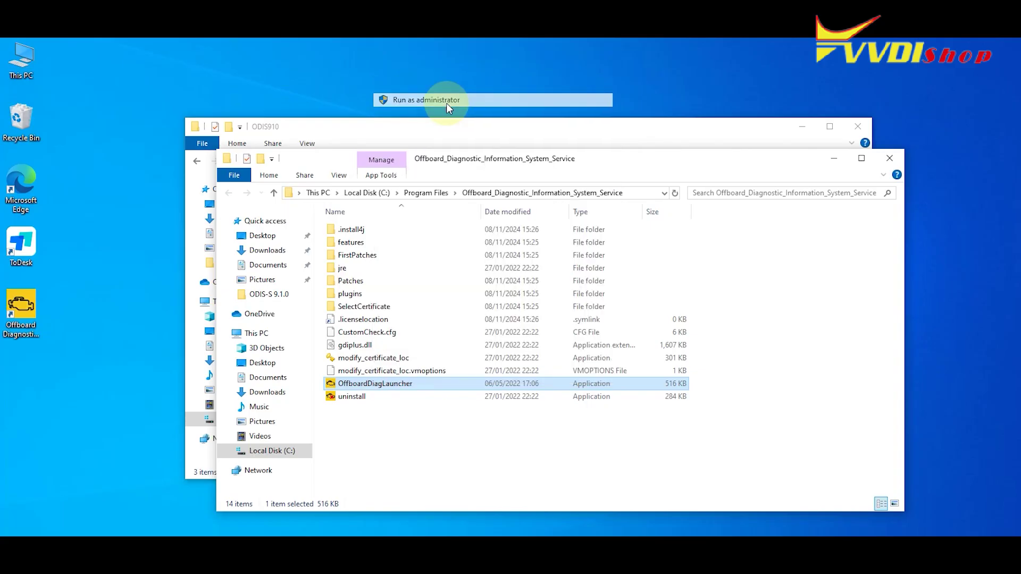
{"action": "left_click", "coordinate": [478, 394]}
{"action": "left_click", "coordinate": [213, 131]}
{"action": "left_click", "coordinate": [87, 237]}
{"action": "double_click", "coordinate": [224, 210]}
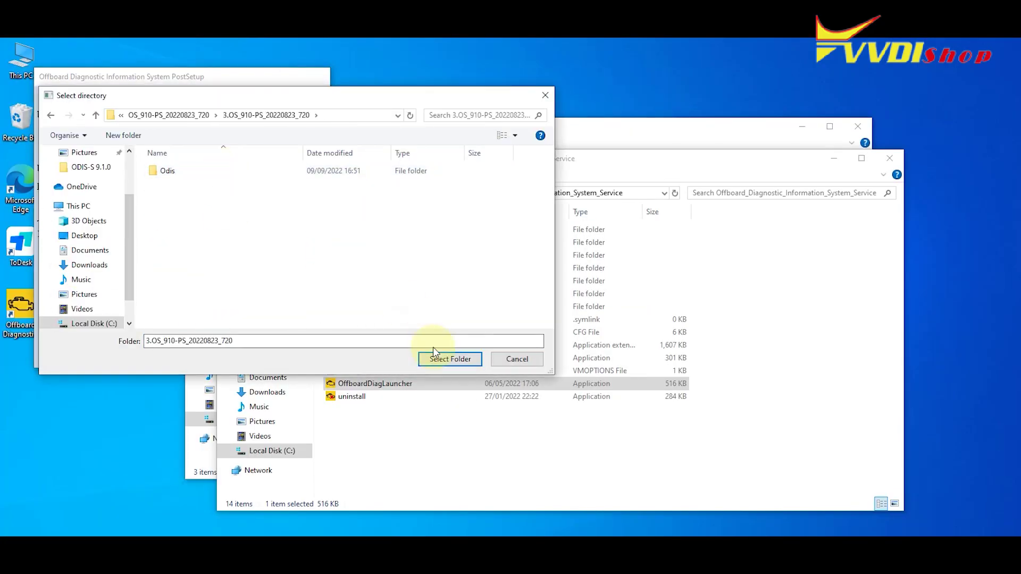
{"action": "left_click", "coordinate": [450, 358]}
{"action": "left_click", "coordinate": [89, 330]}
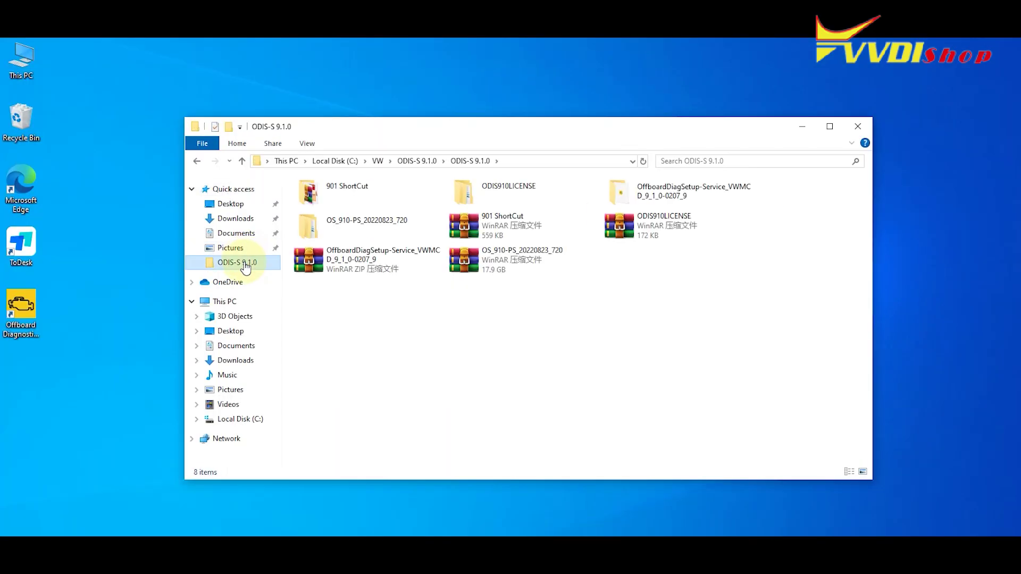
Step: Run License Standalone from 901 ShortCut and copy all twelve brand shortcuts onto the desktop
{"action": "double_click", "coordinate": [365, 193]}
{"action": "double_click", "coordinate": [663, 195]}
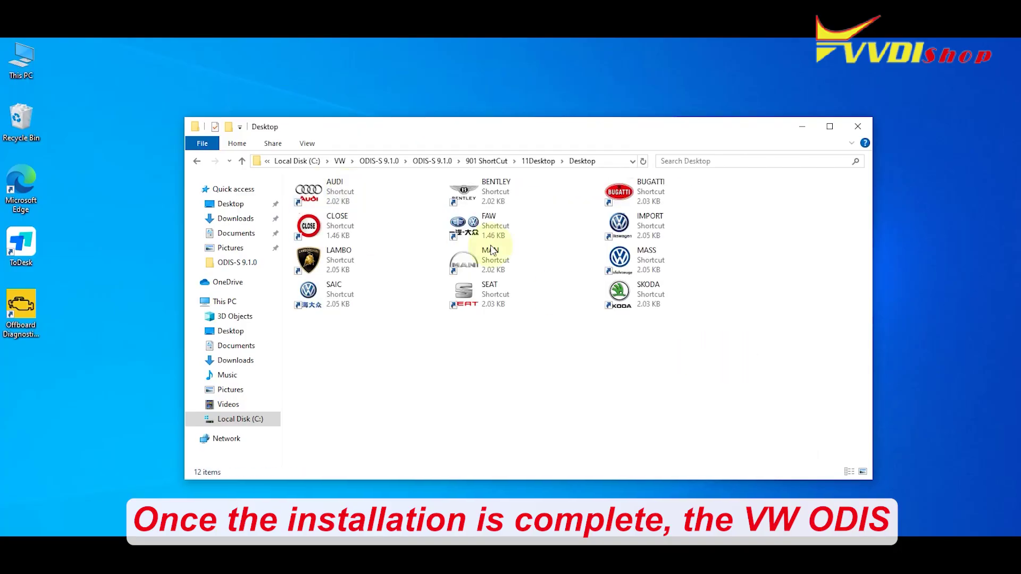
{"action": "key", "text": "ctrl+a"}
{"action": "right_click", "coordinate": [331, 186]}
{"action": "left_click", "coordinate": [388, 378]}
{"action": "right_click", "coordinate": [96, 320]}
{"action": "left_click", "coordinate": [124, 370]}
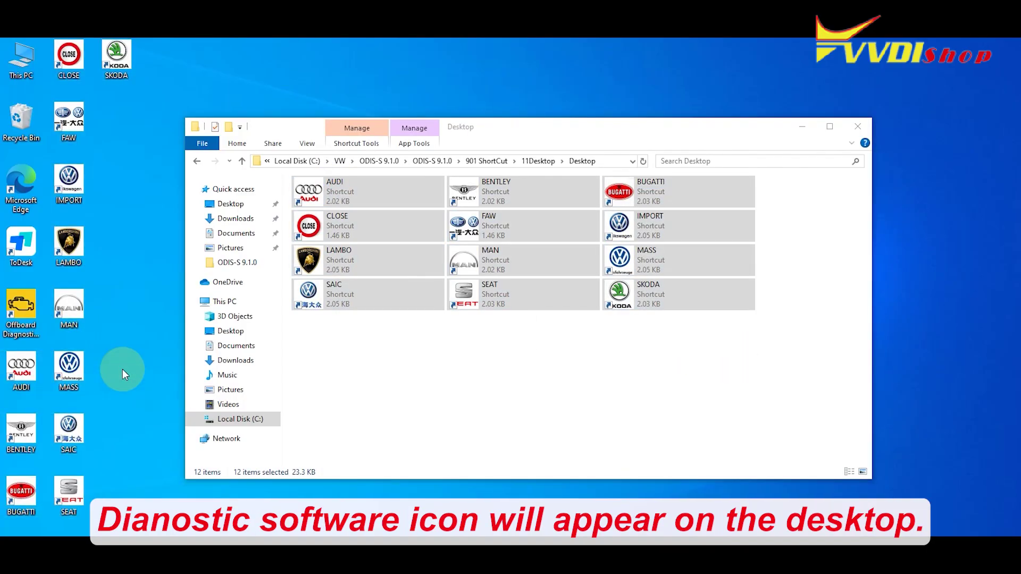